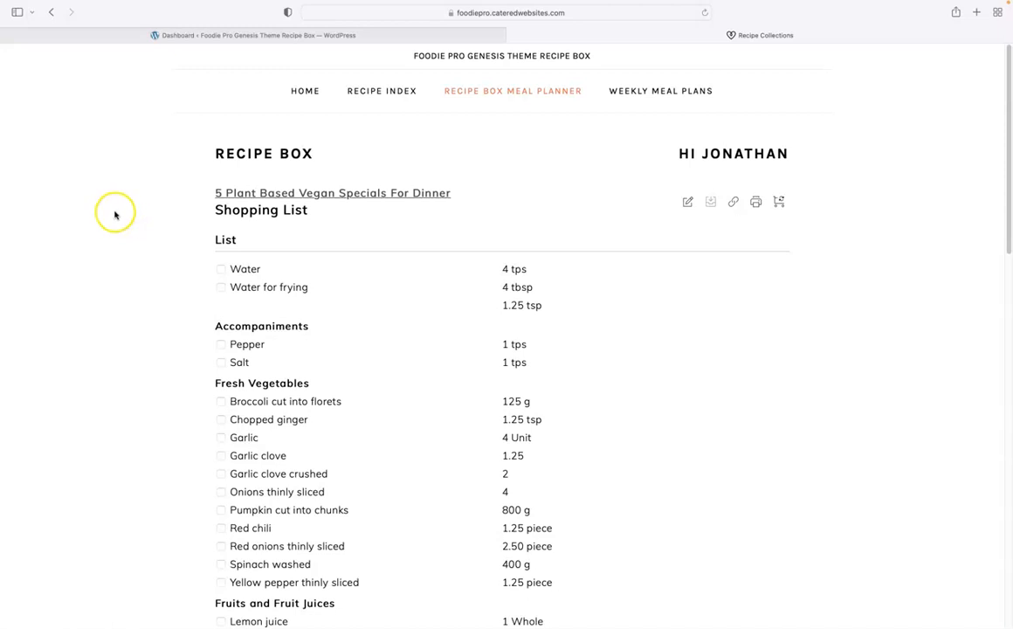
Review the full shopping list for the 5 Plant Based Vegan Specials For Dinner collection.
scroll(118, 212, "down", 2)
scroll(119, 210, "down", 2)
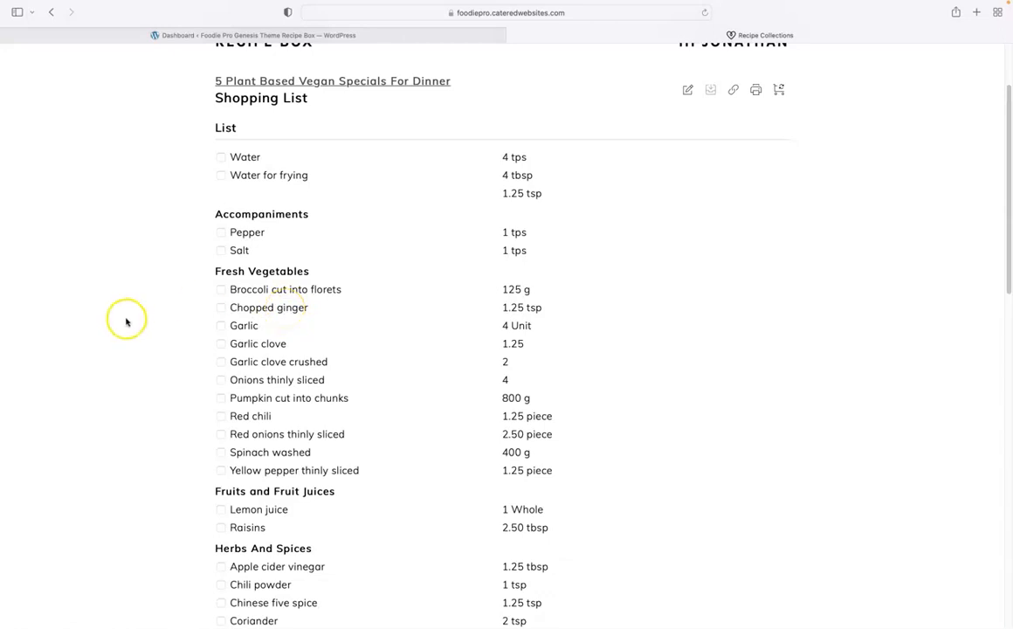
scroll(142, 320, "down", 1)
scroll(146, 325, "down", 8)
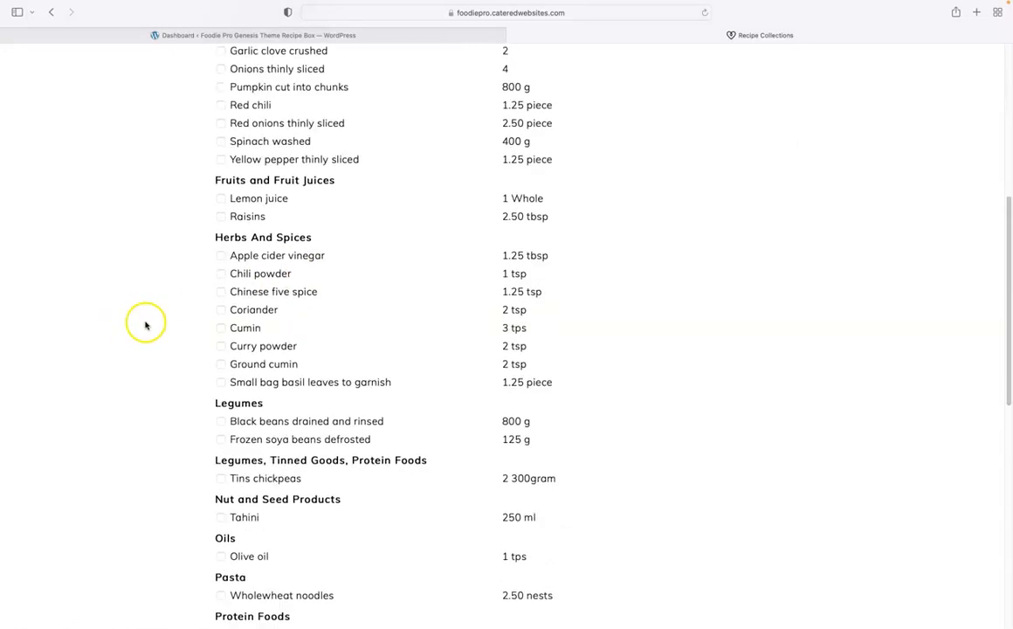
scroll(146, 325, "down", 2)
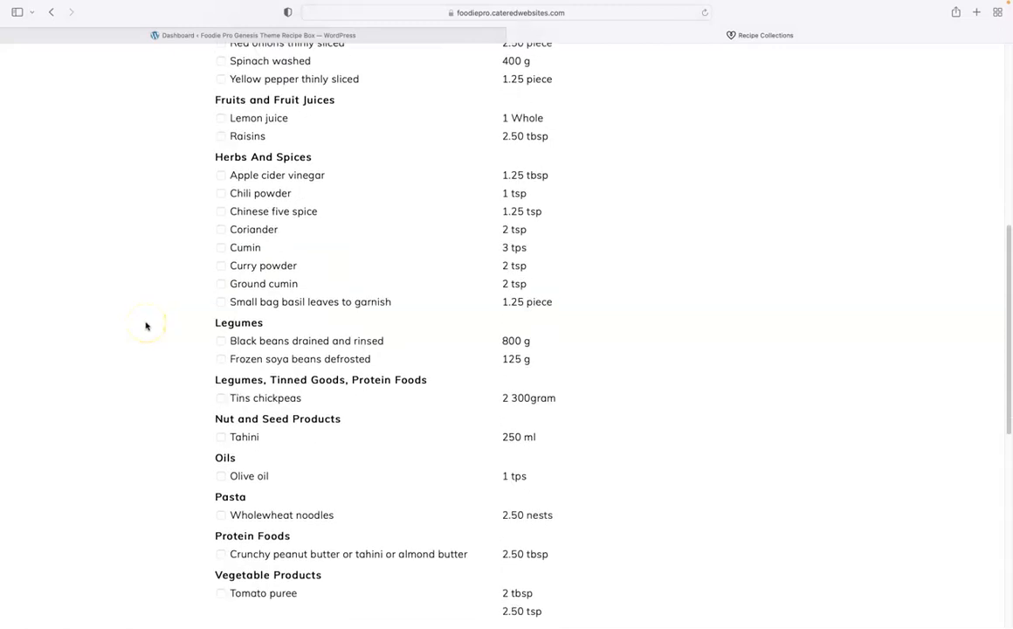
scroll(129, 272, "up", 4)
scroll(131, 286, "up", 6)
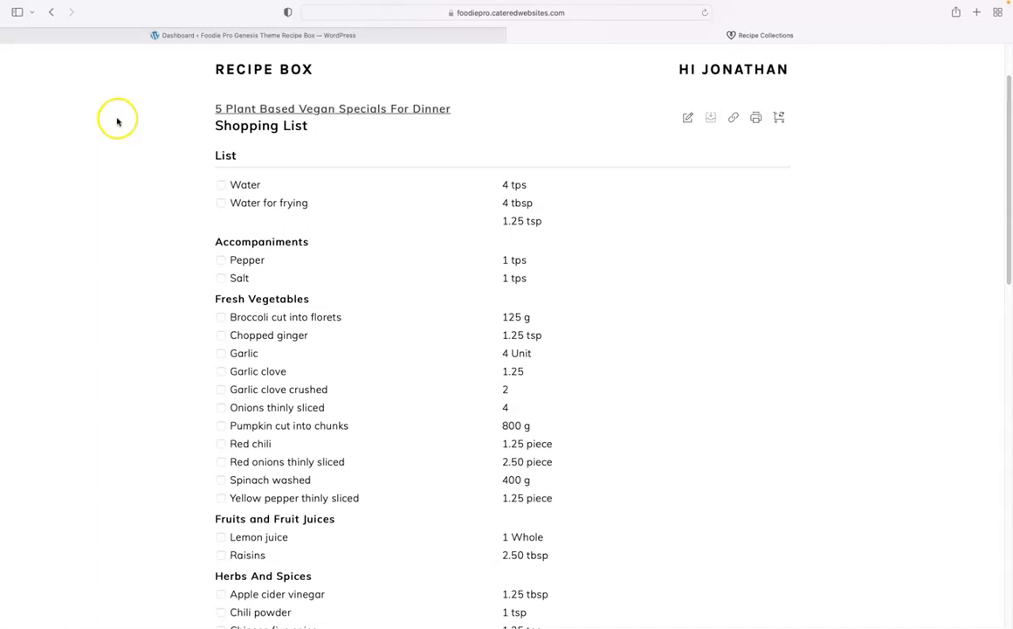
Switch to the WordPress dashboard and open the ingredients list in WP Recipe Maker's recipe fields.
left_click(171, 36)
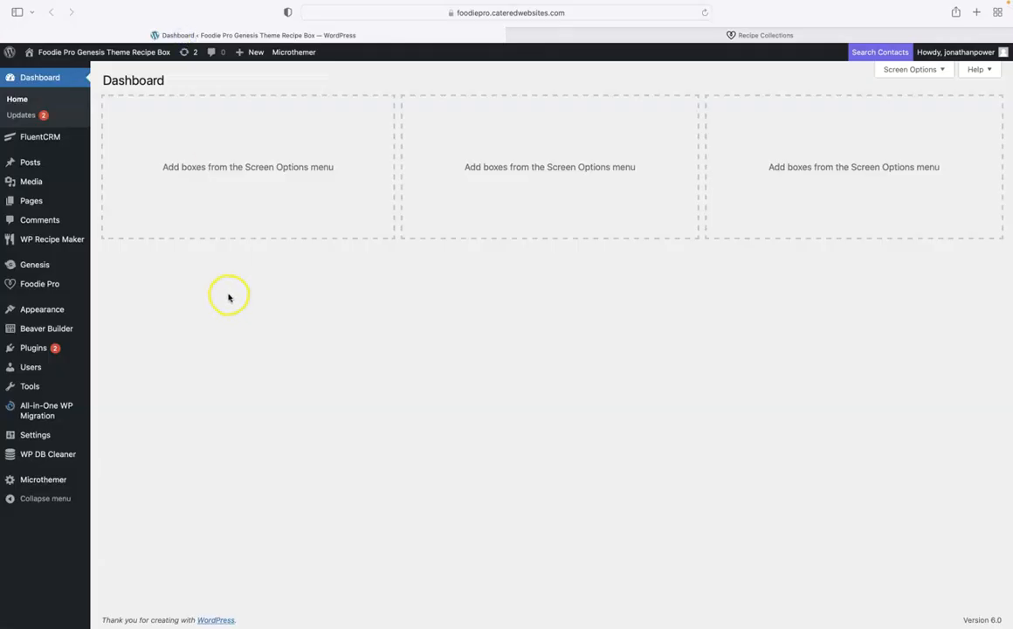
mouse_move(46, 244)
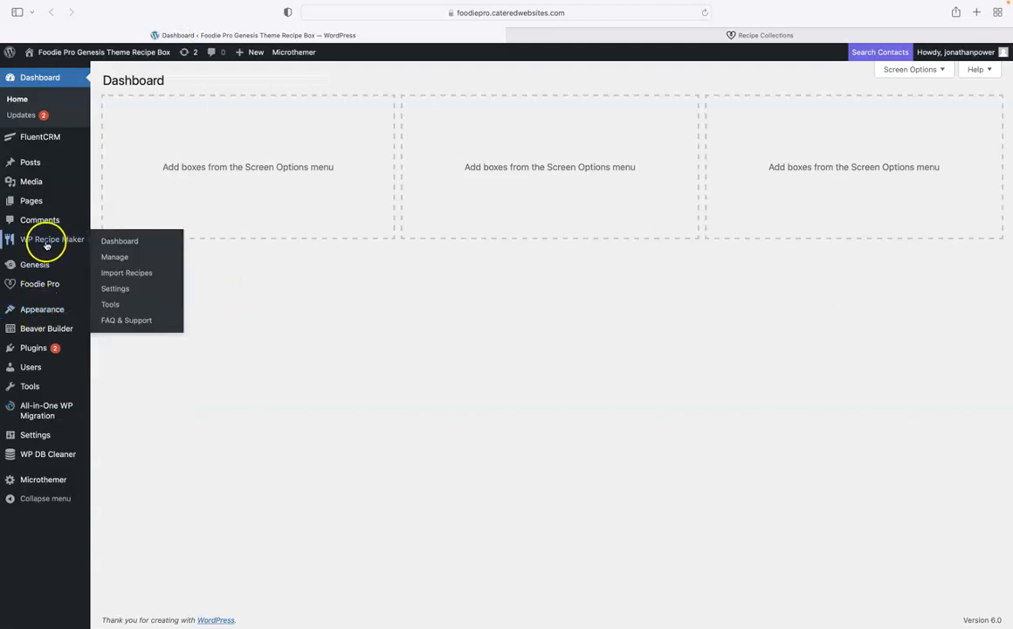
left_click(115, 261)
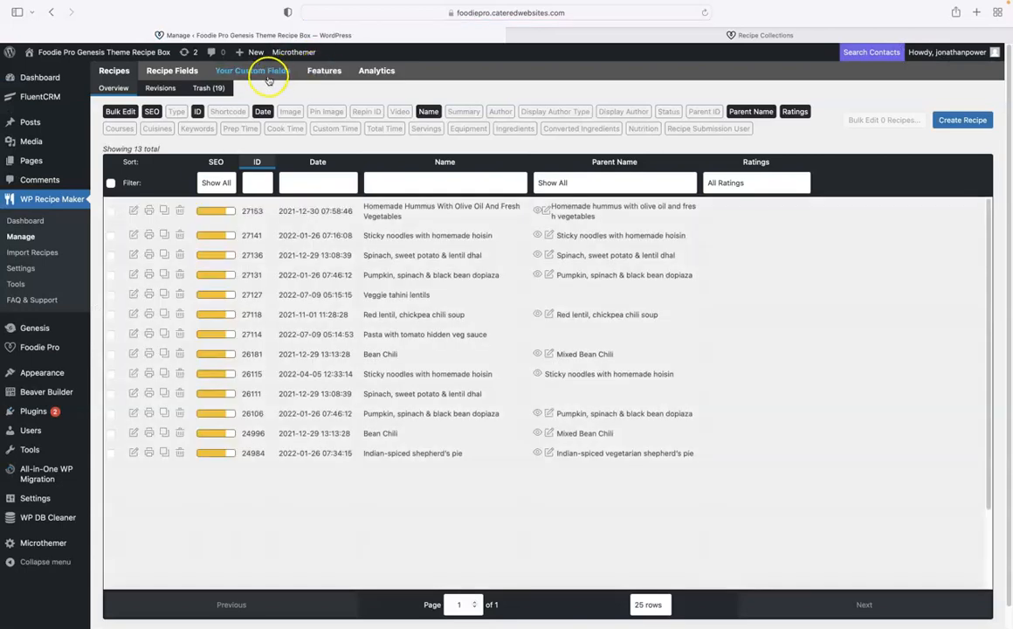
left_click(268, 77)
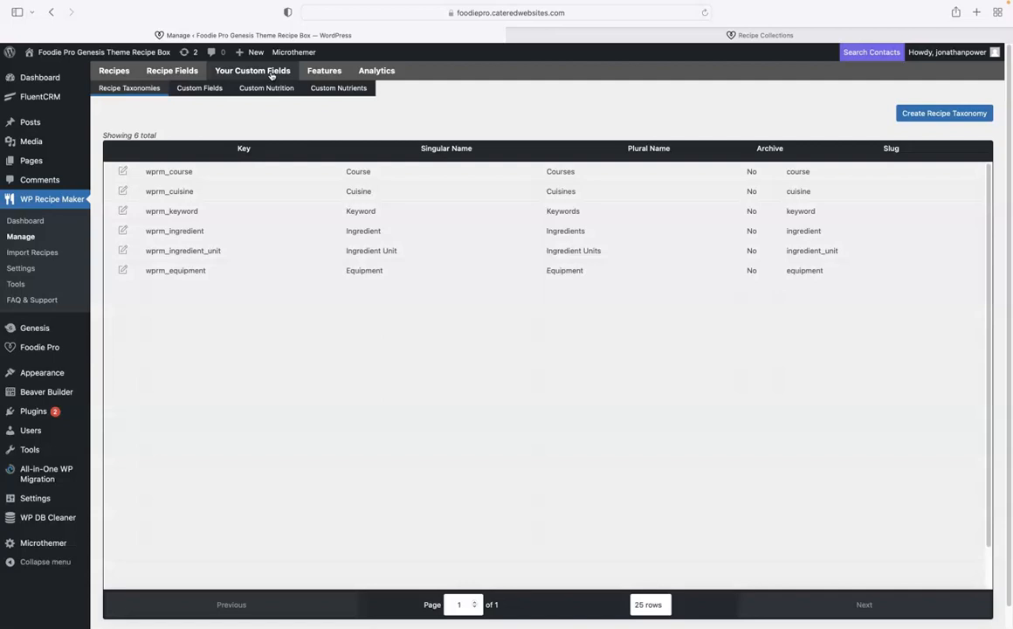
left_click(182, 72)
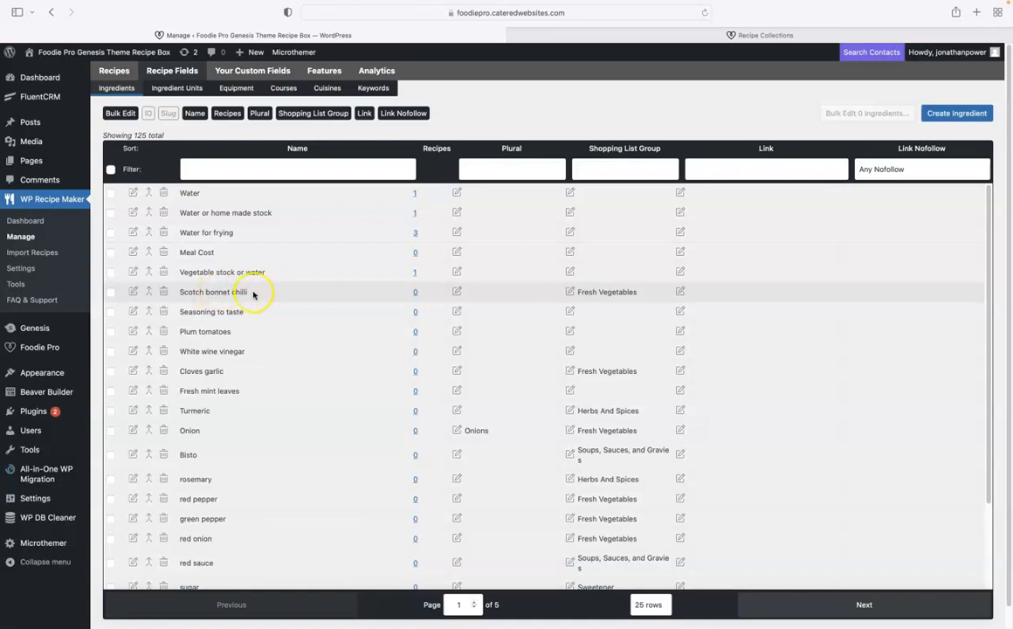
Start a new link for the Scotch bonnet chilli ingredient and bring up Wikipedia's Scotch bonnet article in a new tab.
left_click(680, 294)
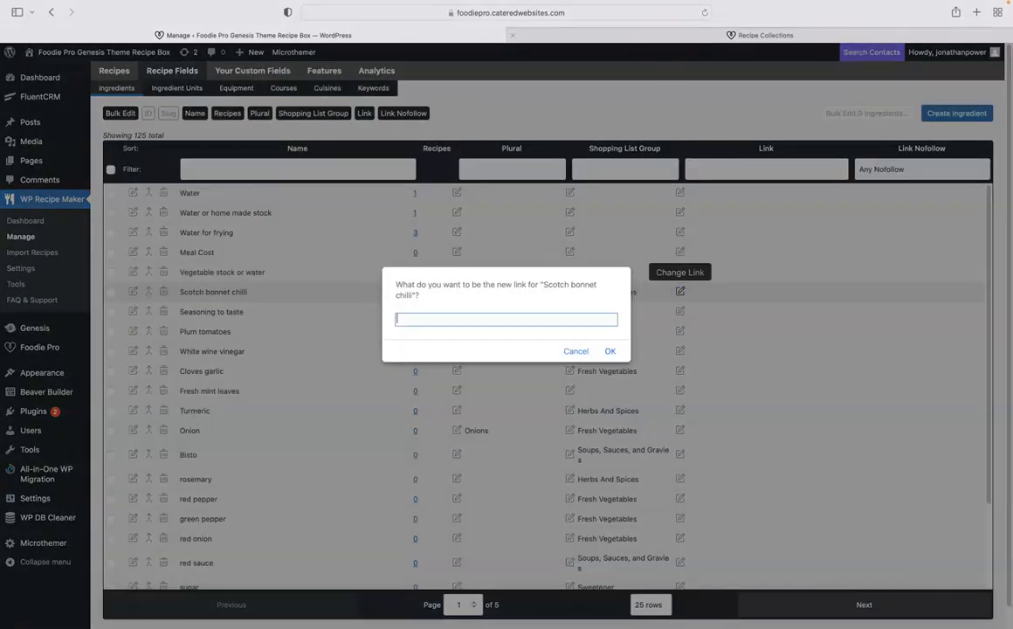
left_click(977, 12)
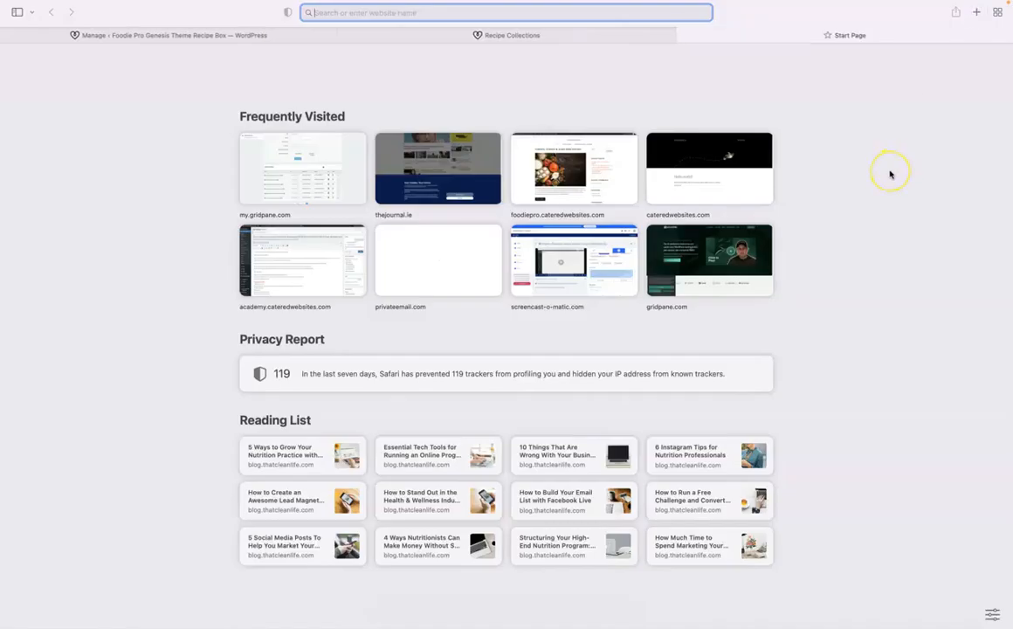
type("sc")
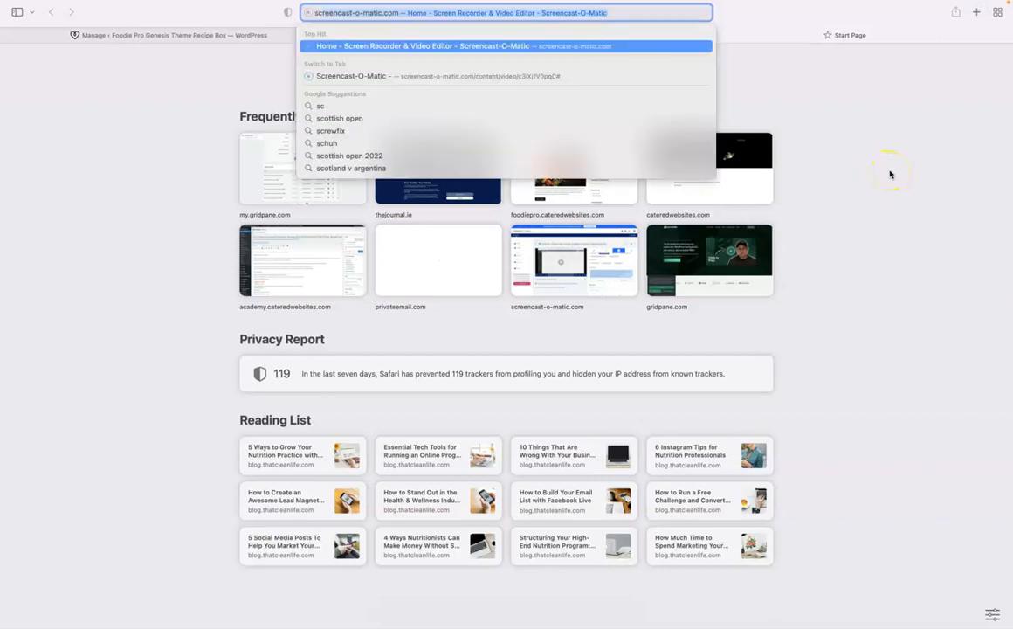
type("otch bonn")
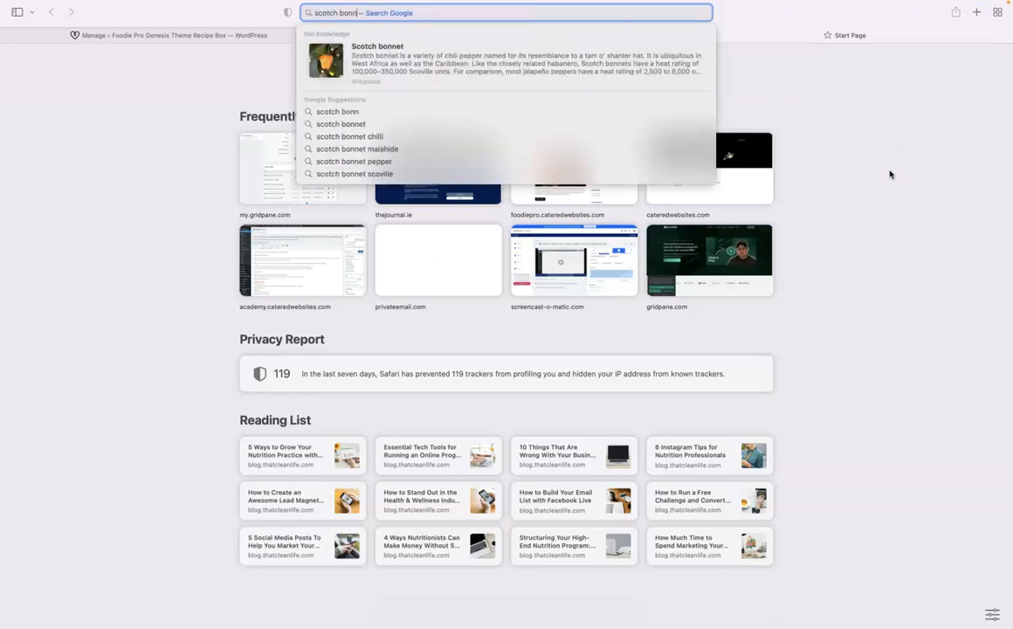
key("Down")
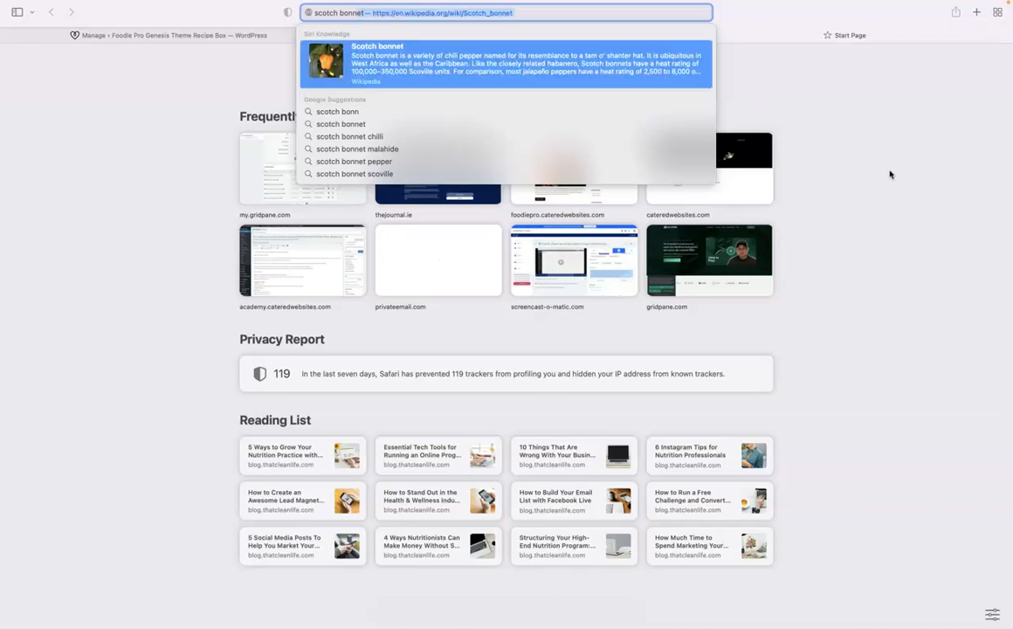
key("Return")
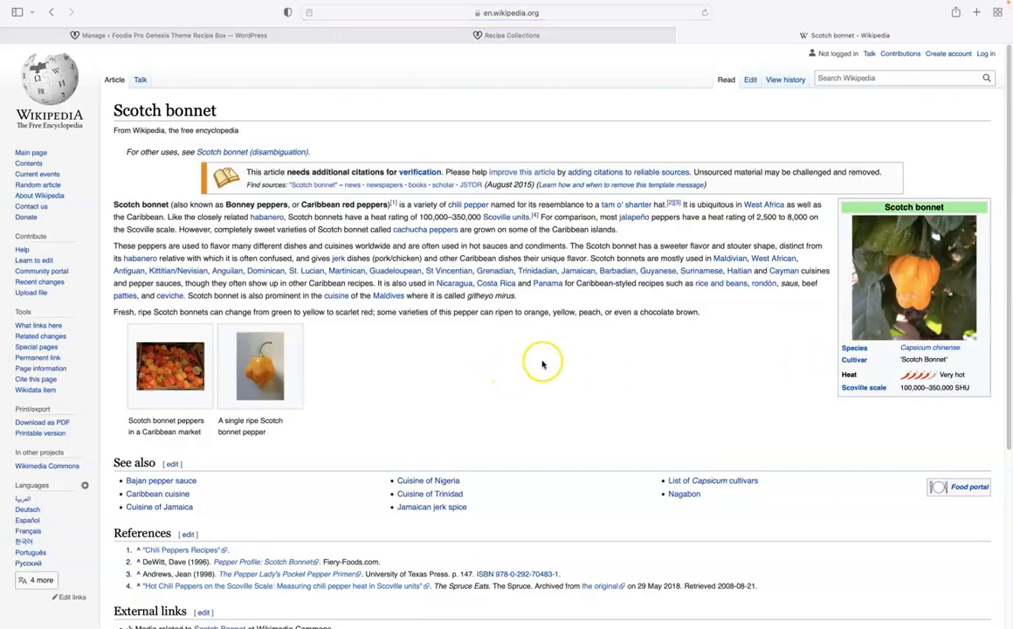
Copy the Scotch bonnet article's web address and save it as the Scotch bonnet chilli ingredient's link.
left_click(398, 27)
right_click(391, 27)
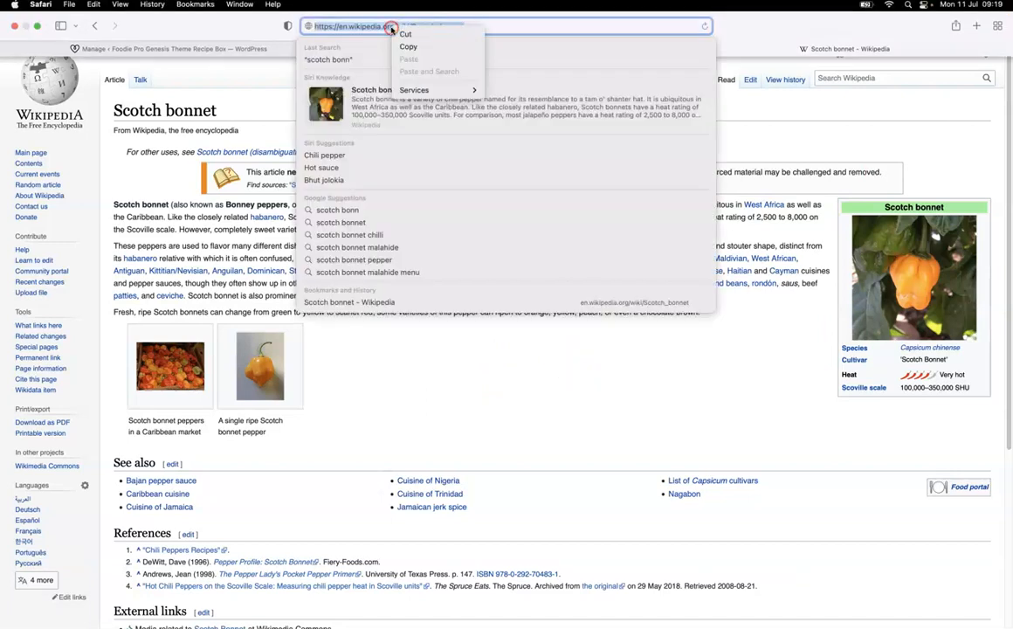
left_click(408, 46)
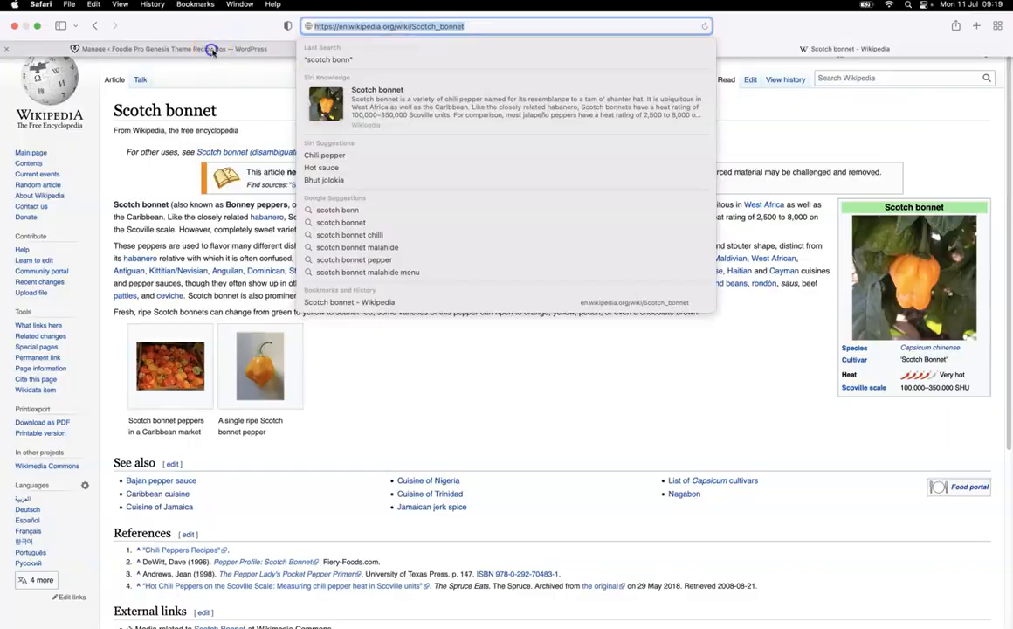
left_click(208, 48)
right_click(401, 319)
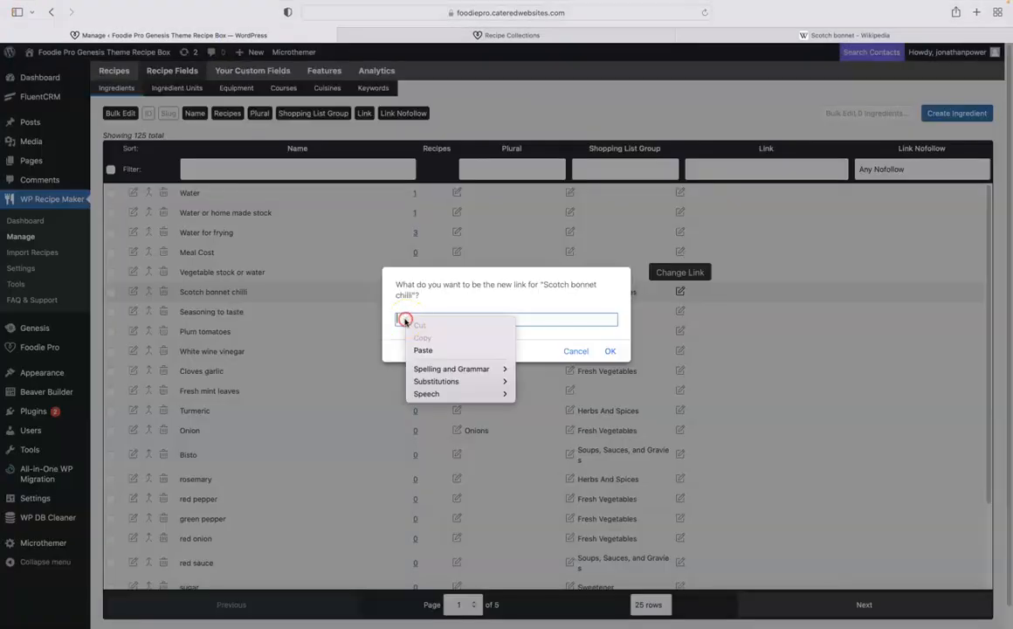
left_click(424, 350)
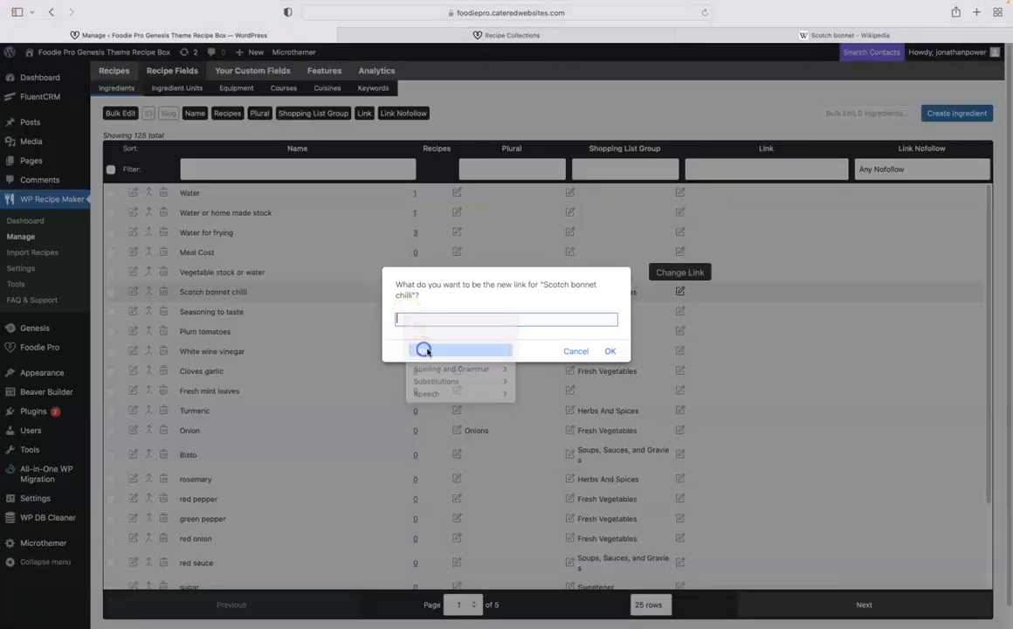
left_click(610, 351)
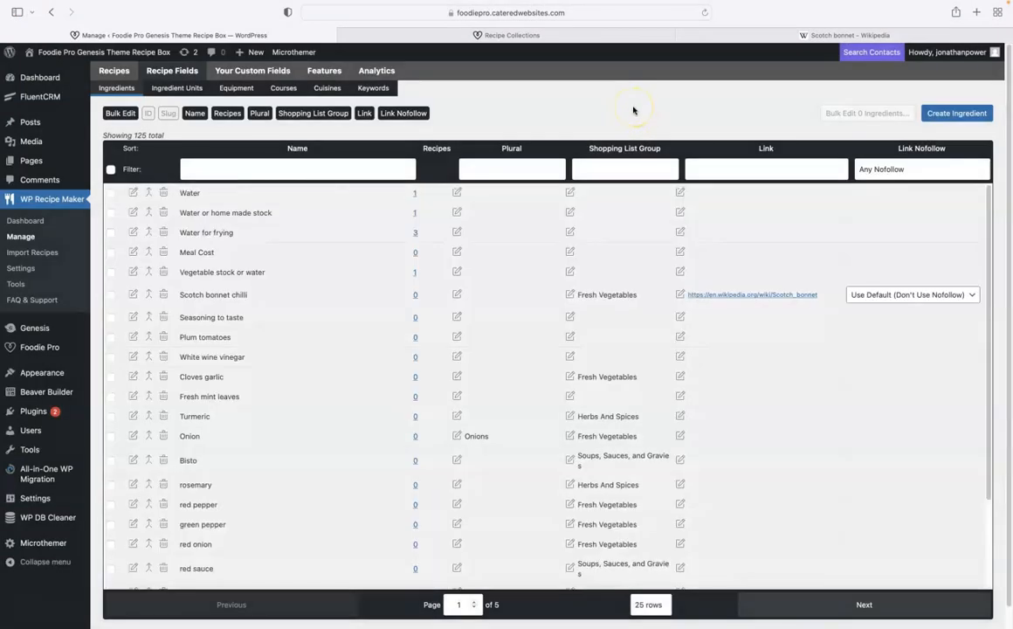
Set the Scotch bonnet chilli link's nofollow option to Use Nofollow.
left_click(875, 301)
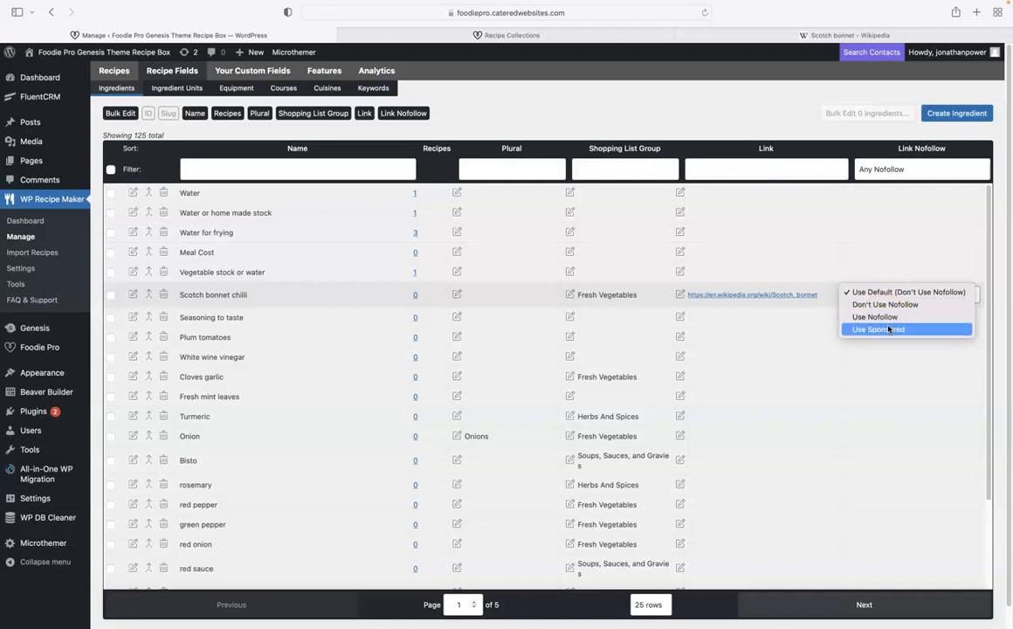
left_click(904, 295)
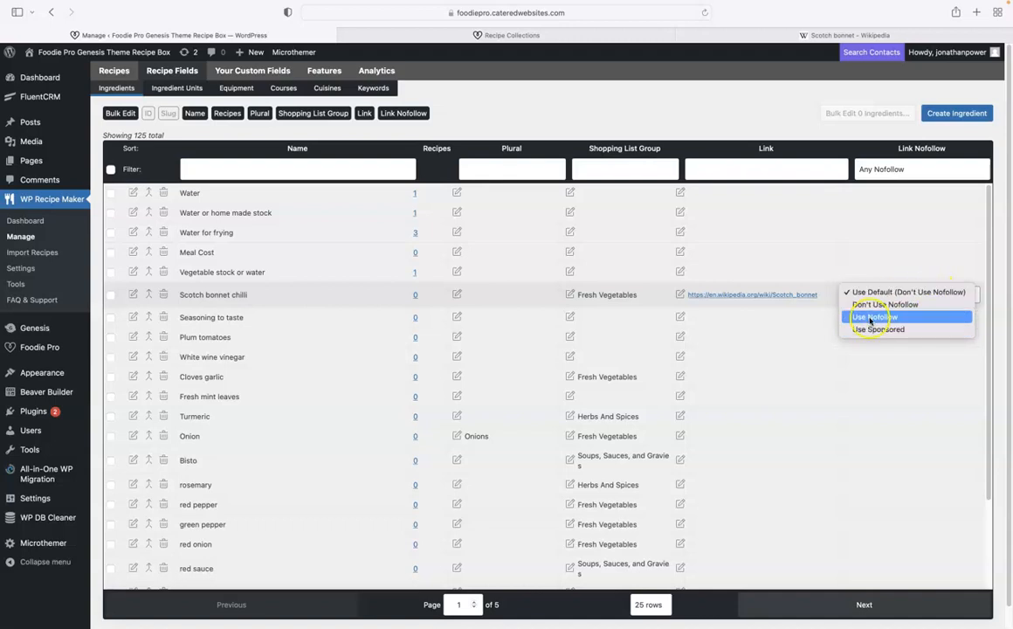
left_click(873, 317)
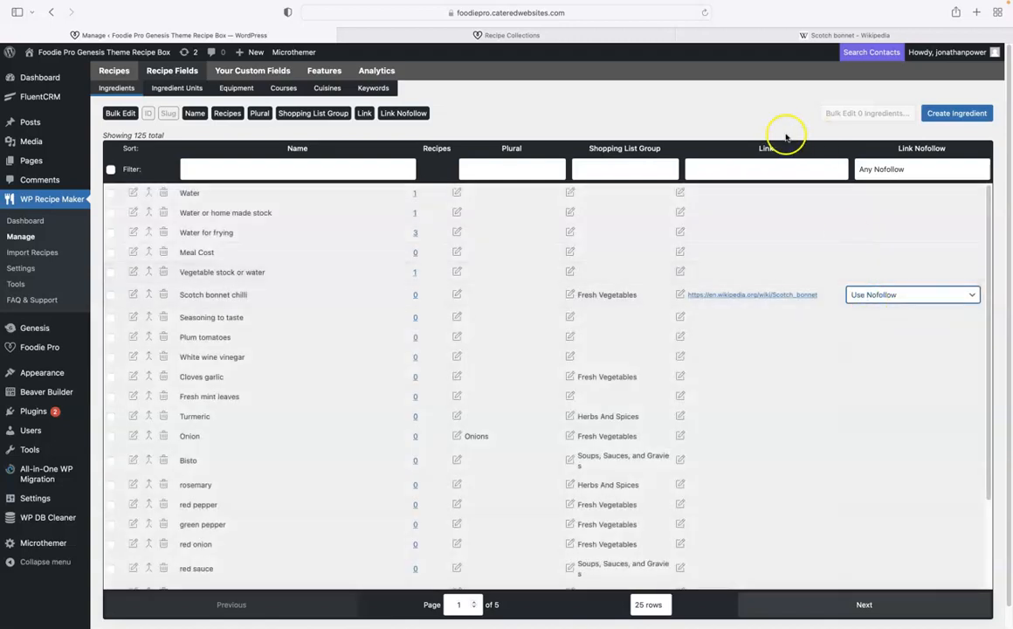
left_click(706, 109)
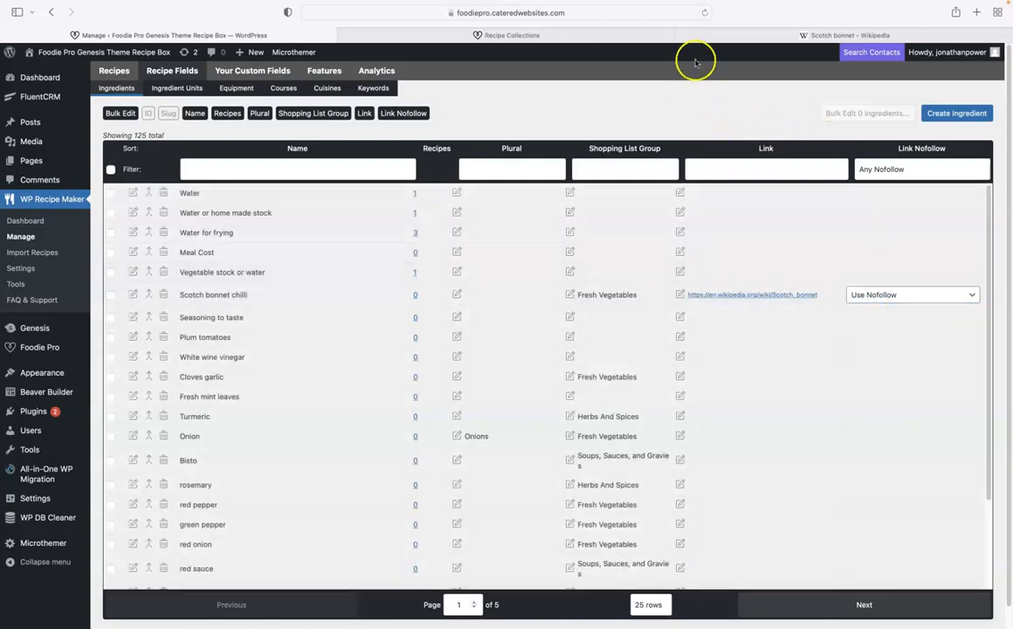
Look through the recipe collection's shopping list for an ingredient to link, such as Spinach washed.
left_click(541, 37)
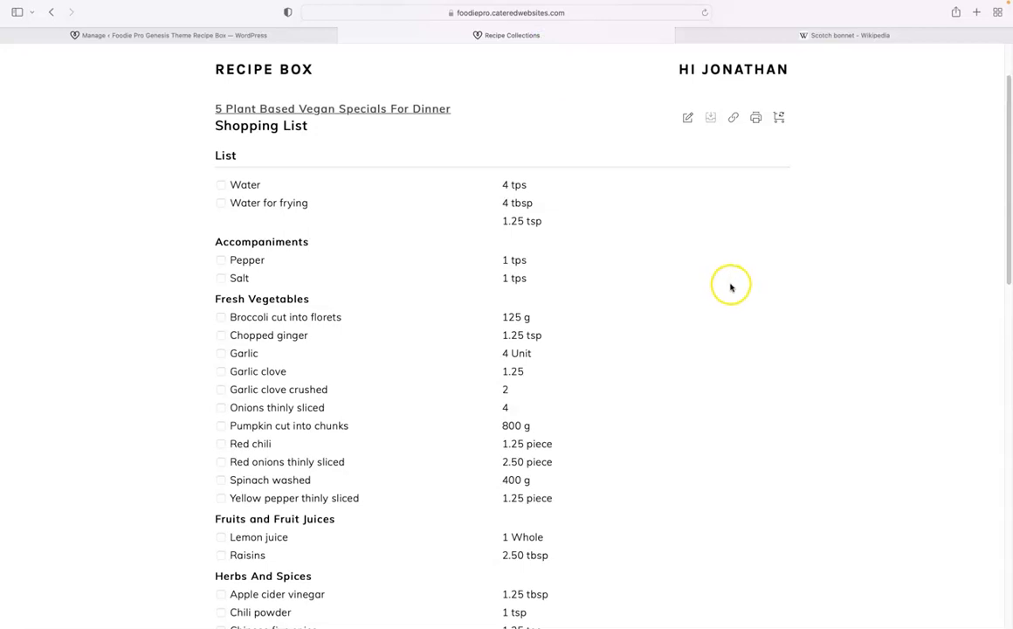
scroll(726, 286, "down", 2)
scroll(727, 287, "down", 6)
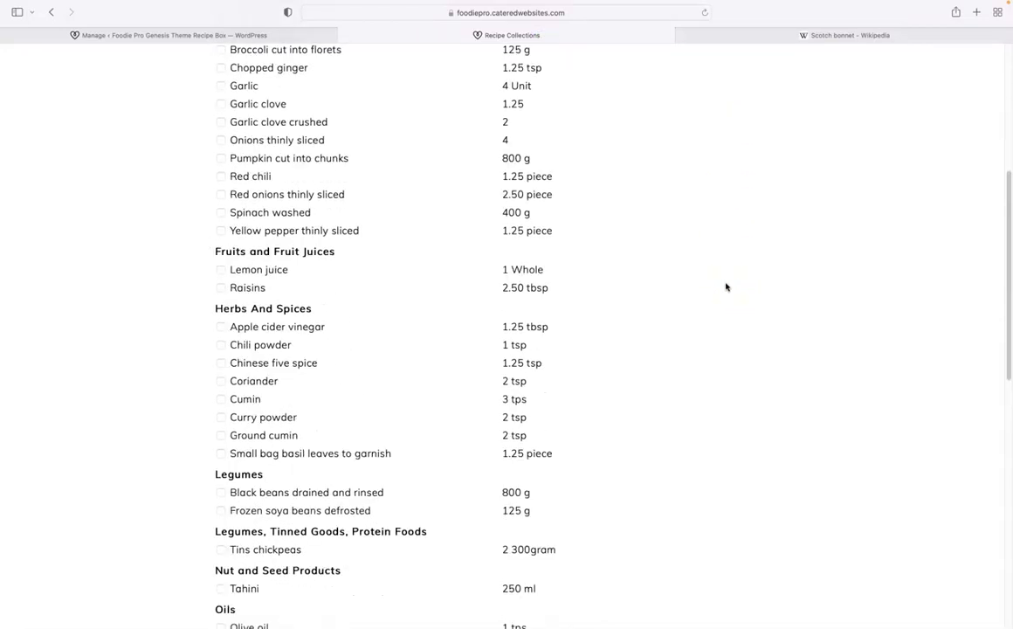
scroll(726, 286, "down", 2)
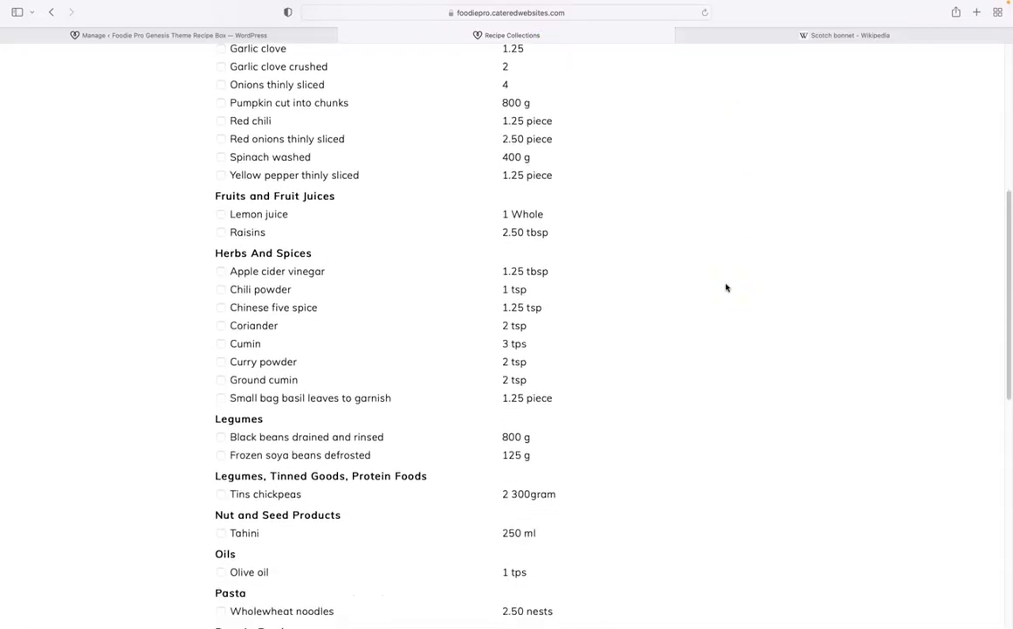
scroll(738, 301, "up", 8)
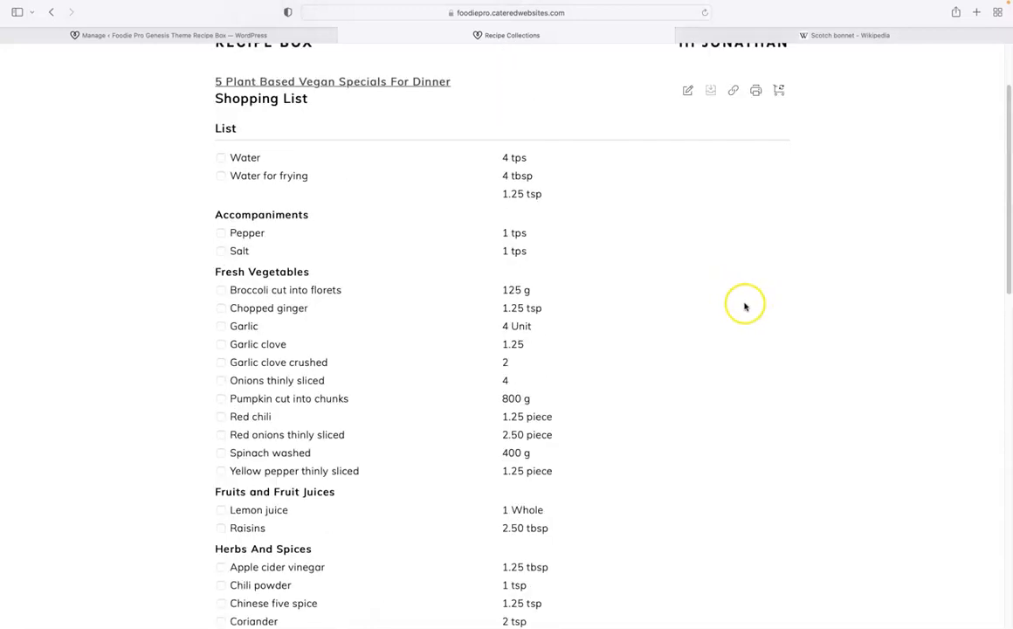
scroll(742, 304, "down", 2)
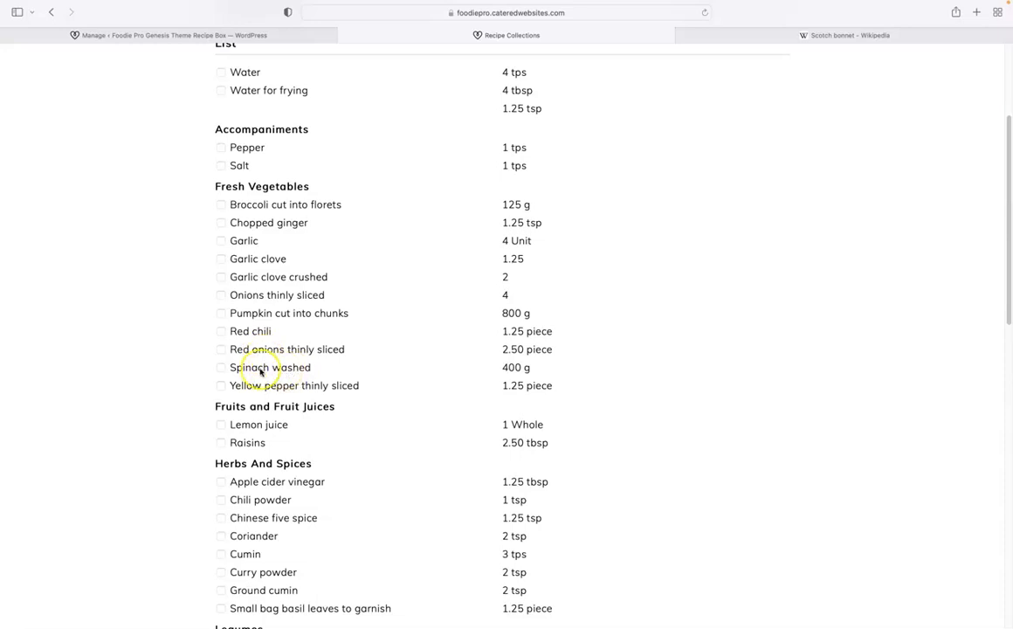
left_click(259, 369)
left_click(260, 370)
Search Wikipedia for spinach and open its article.
left_click(839, 36)
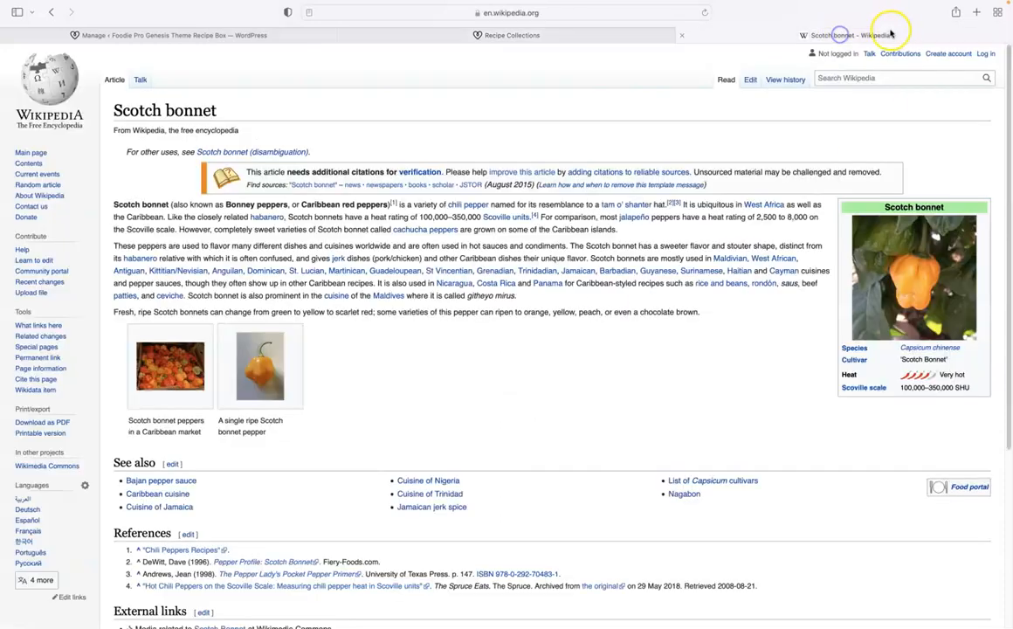
left_click(834, 77)
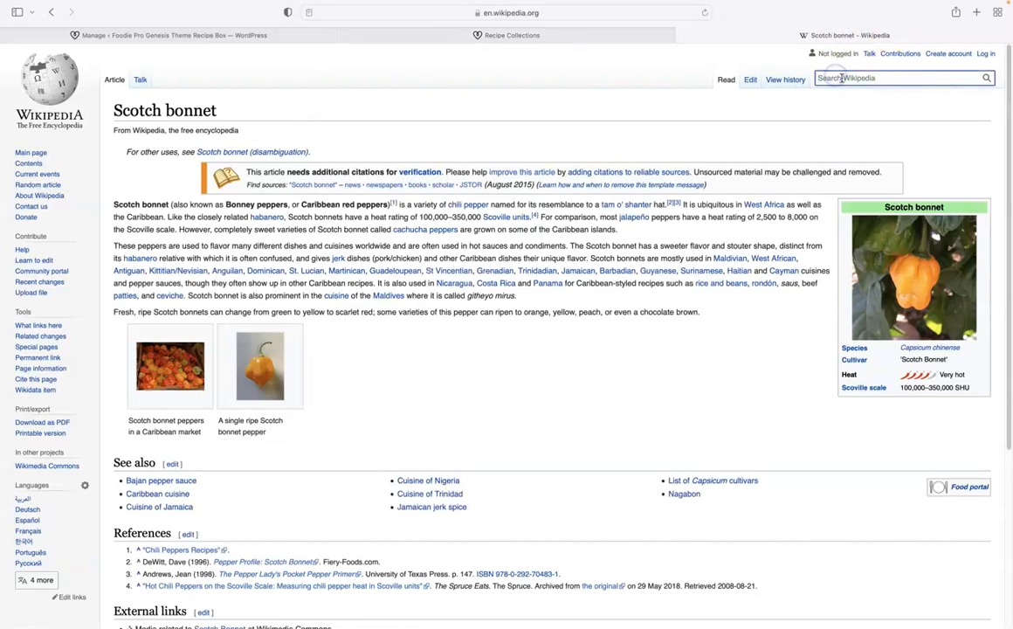
type("spin")
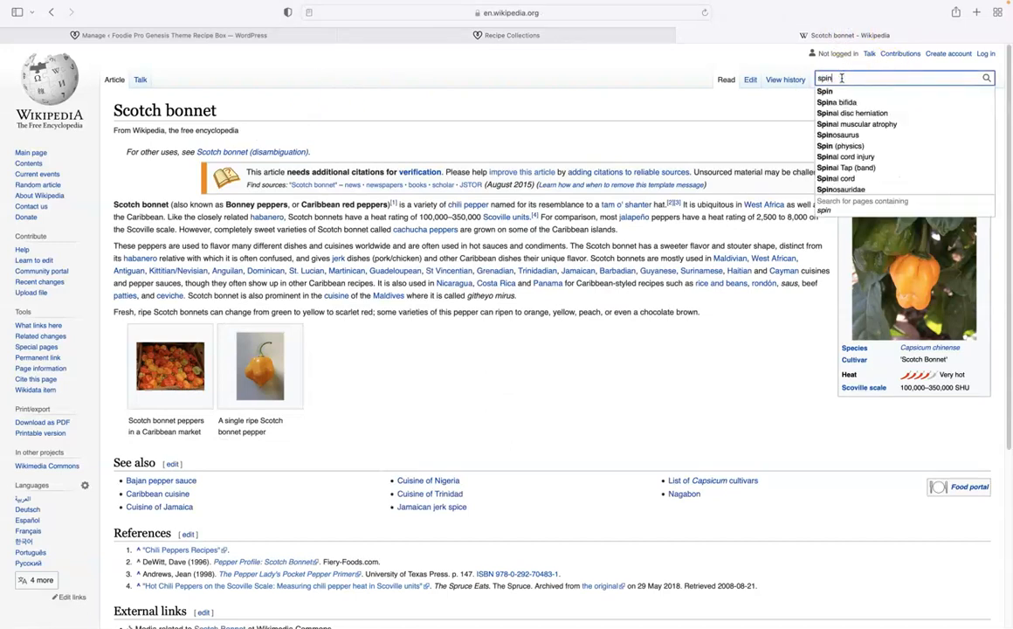
type("ach")
key("Return")
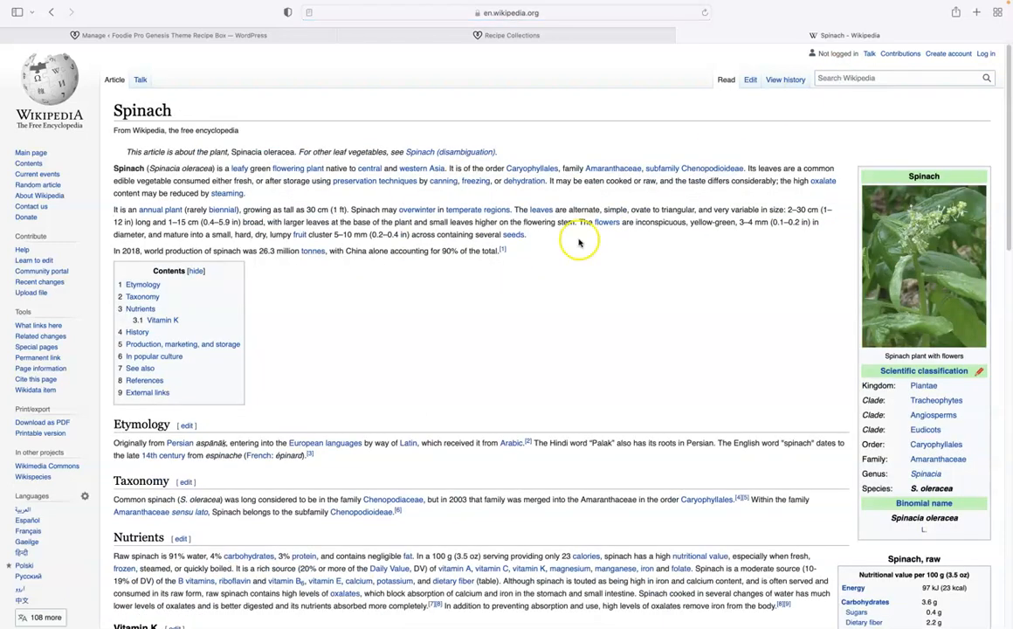
Copy the Spinach article's web address and return to the WP Recipe Maker ingredients list.
left_click(422, 14)
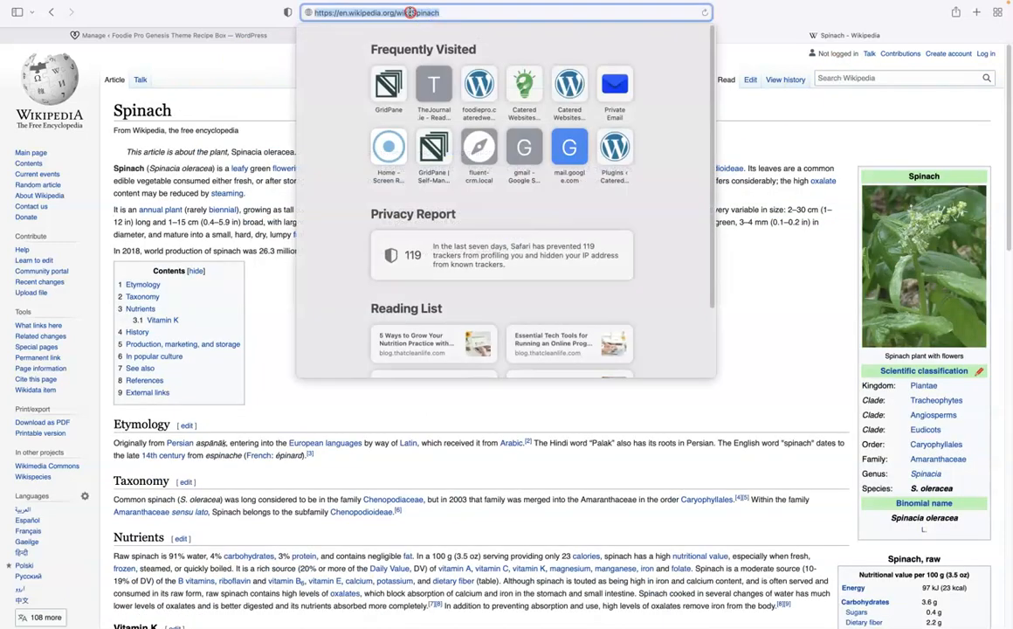
right_click(412, 12)
left_click(425, 31)
left_click(151, 34)
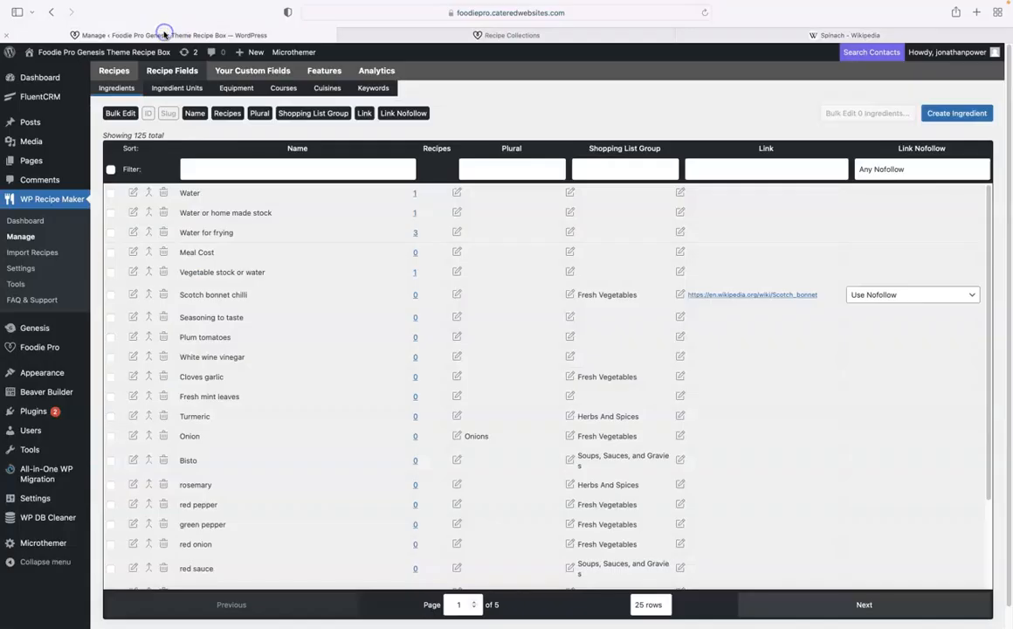
left_click(260, 169)
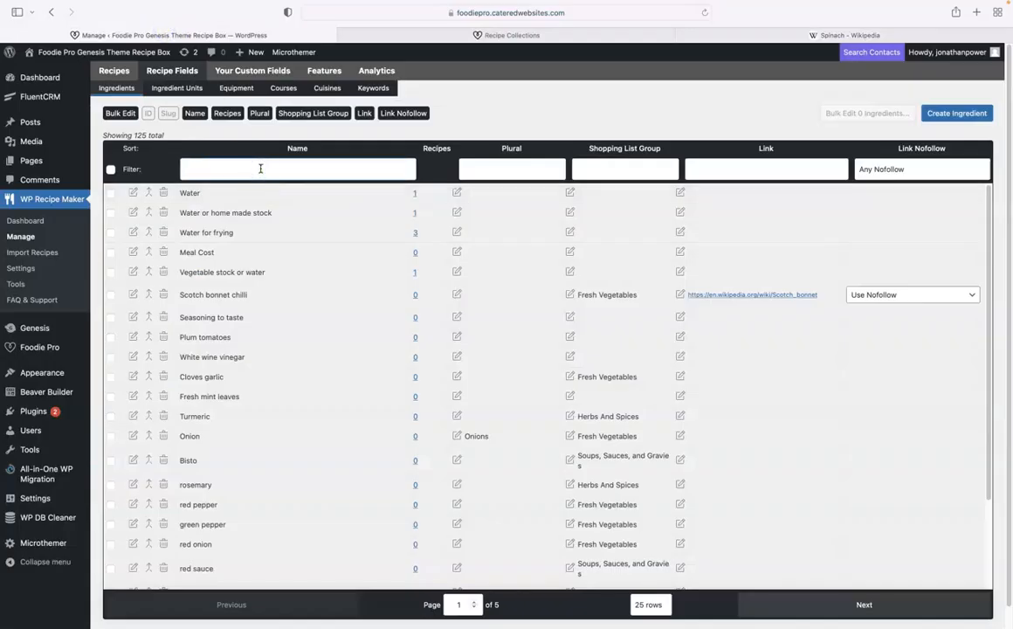
type("spinach")
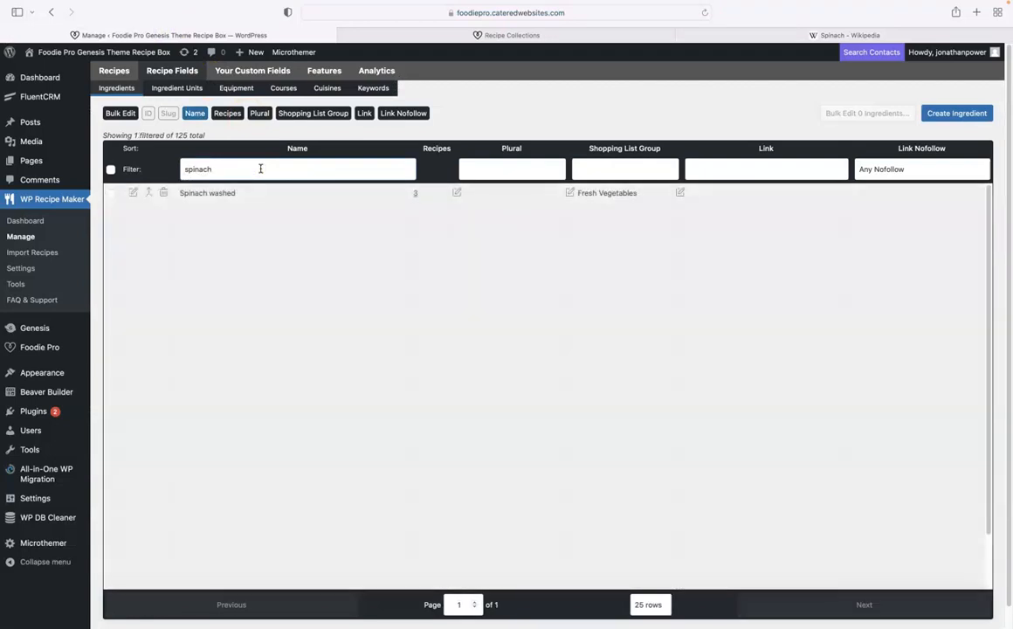
left_click(680, 193)
right_click(411, 320)
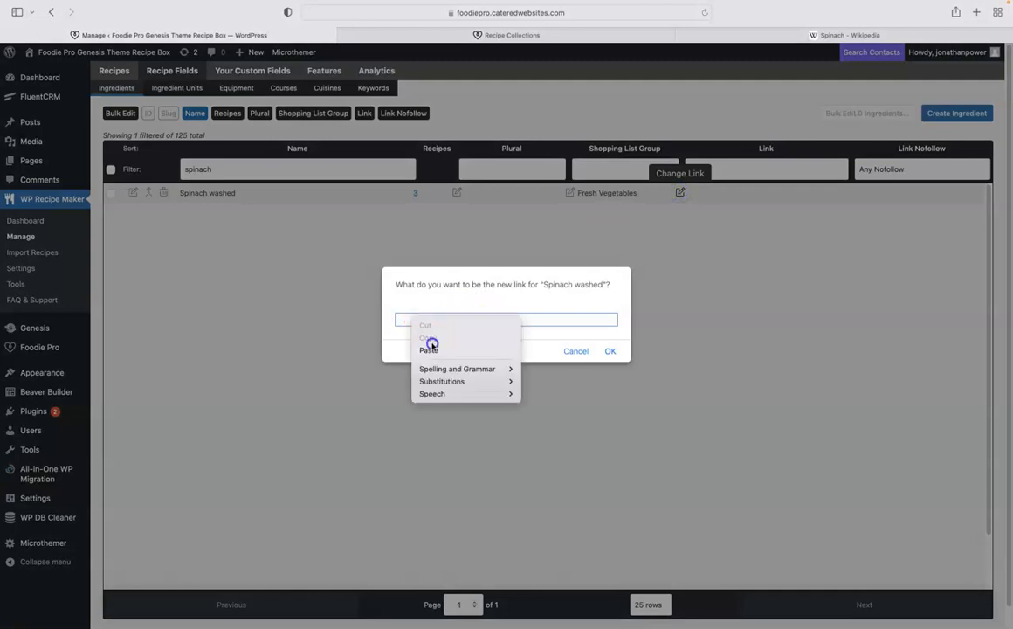
left_click(429, 349)
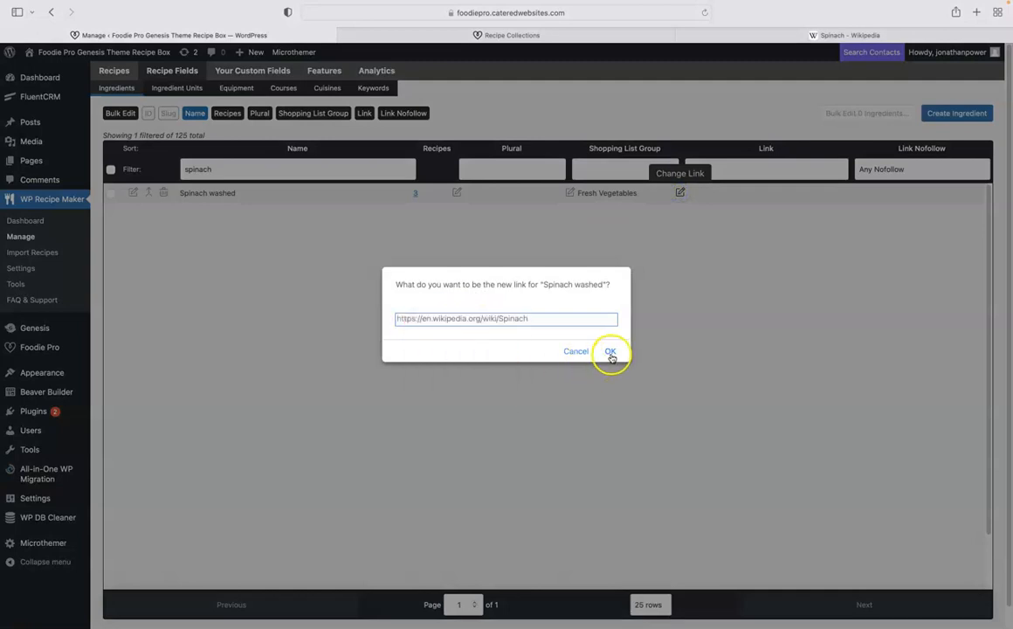
left_click(611, 352)
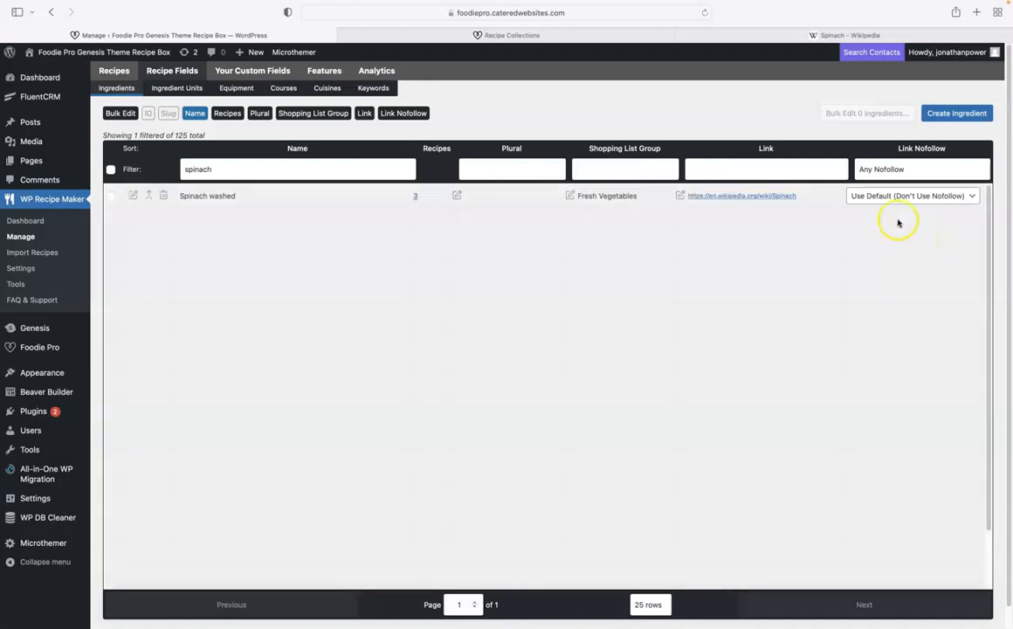
left_click(869, 196)
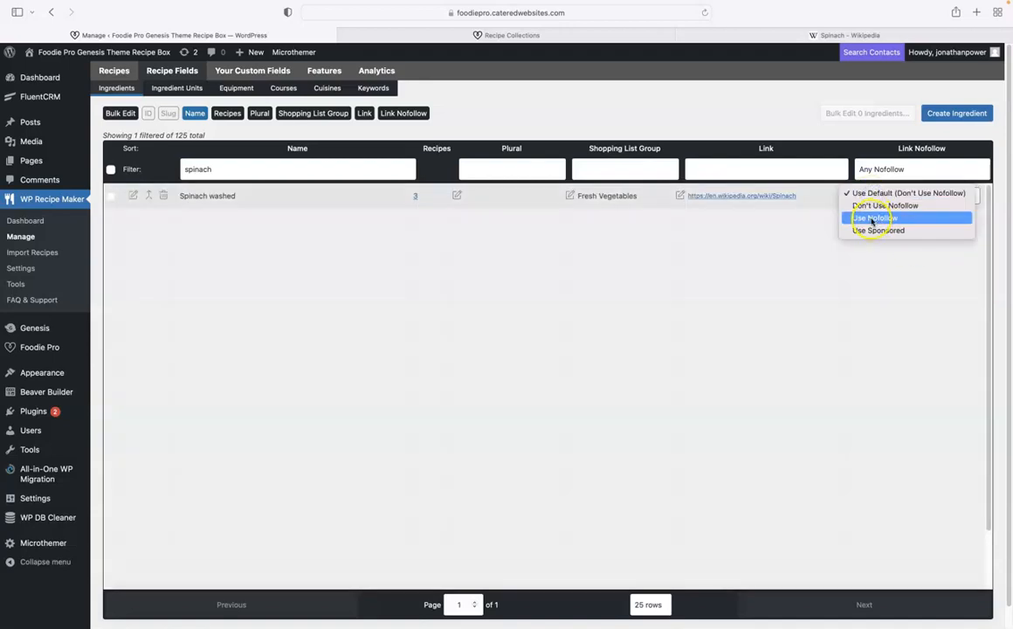
left_click(871, 218)
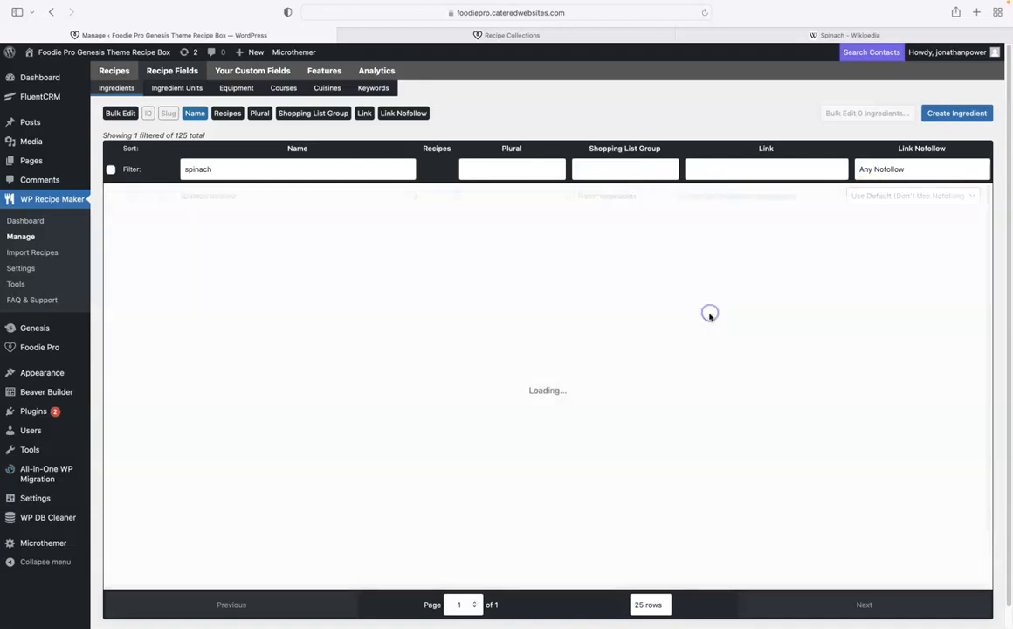
Reload the recipe collection's shopping list and examine it for a link on the Spinach washed ingredient.
left_click(524, 37)
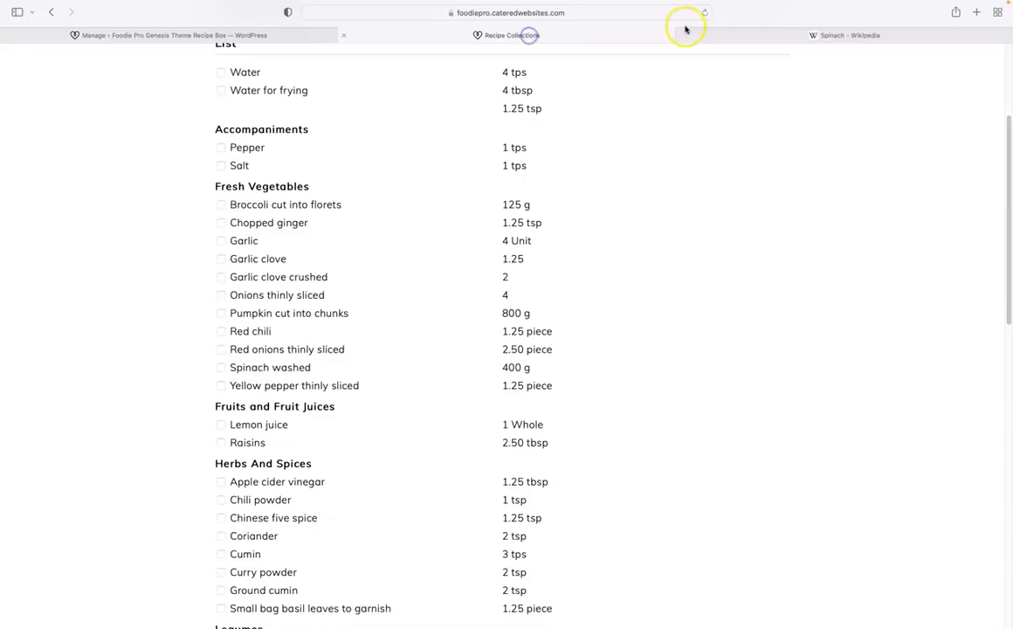
left_click(705, 15)
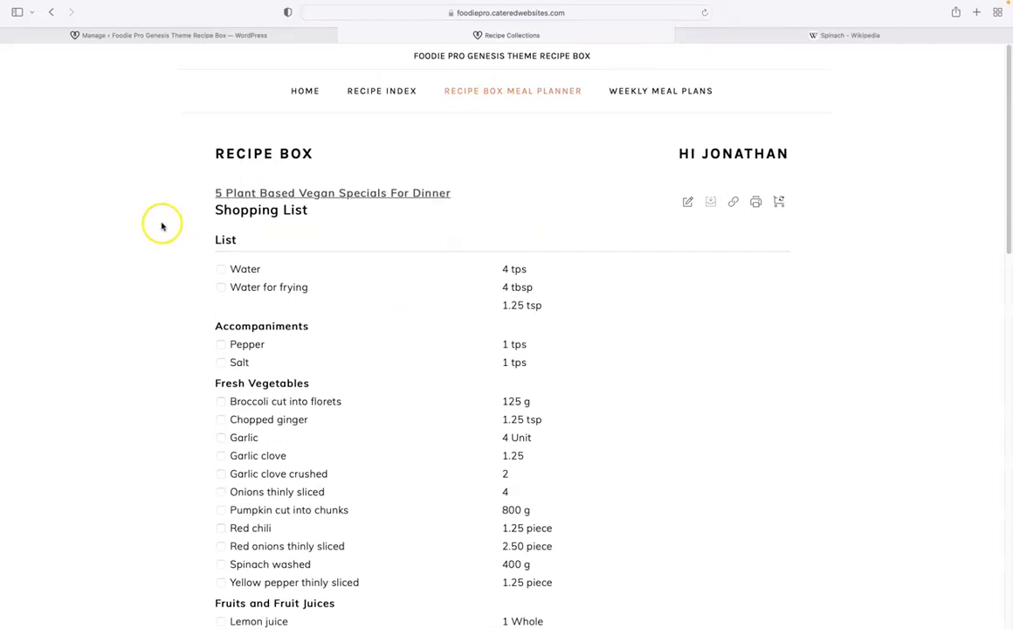
scroll(847, 255, "down", 4)
scroll(837, 253, "down", 7)
left_click(221, 110)
left_click(221, 150)
left_click(221, 189)
scroll(108, 224, "down", 3)
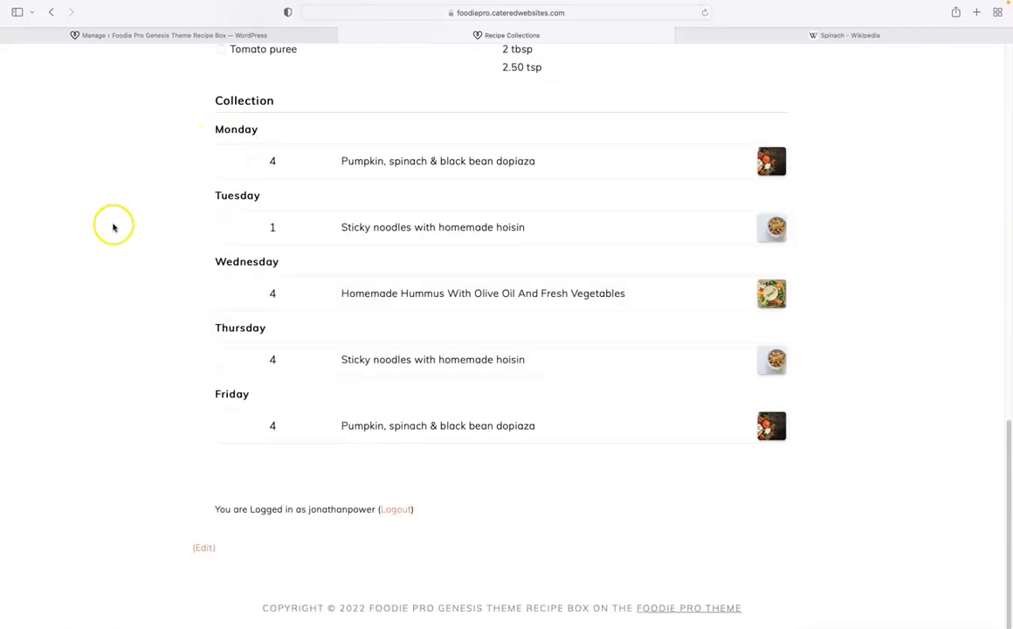
scroll(112, 227, "up", 20)
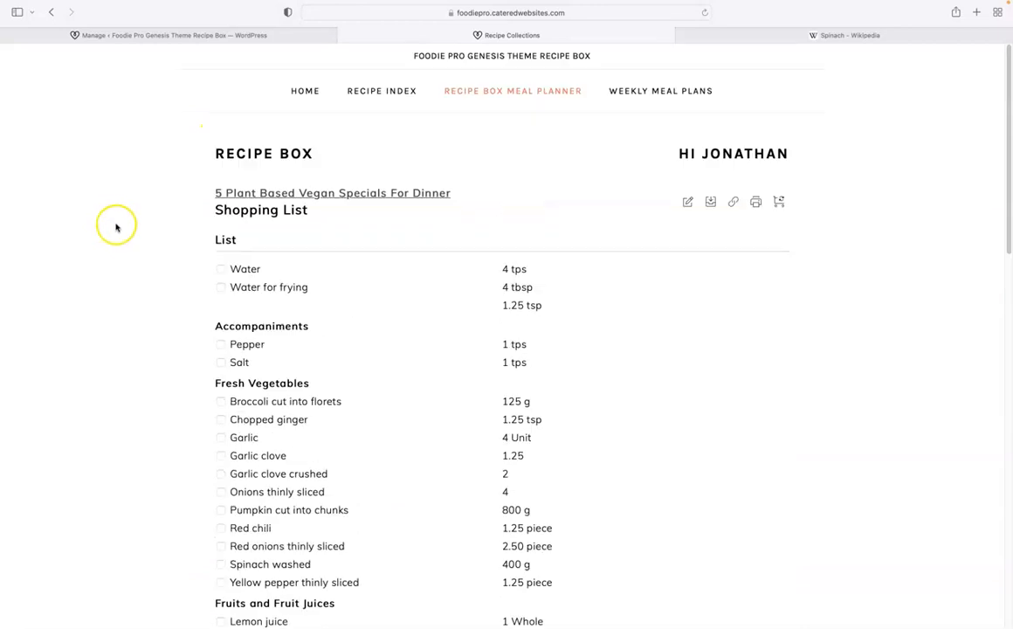
Regenerate the shopping list for 5 Plant Based Vegan Specials For Dinner with all days selected, and locate Spinach washed under Fresh Vegetables.
left_click(780, 203)
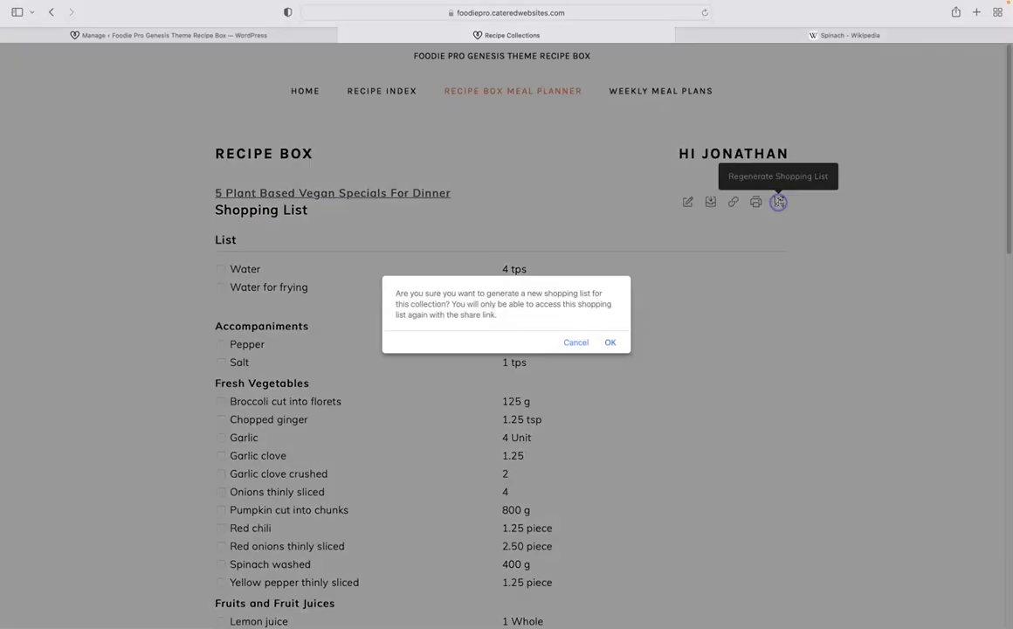
left_click(613, 344)
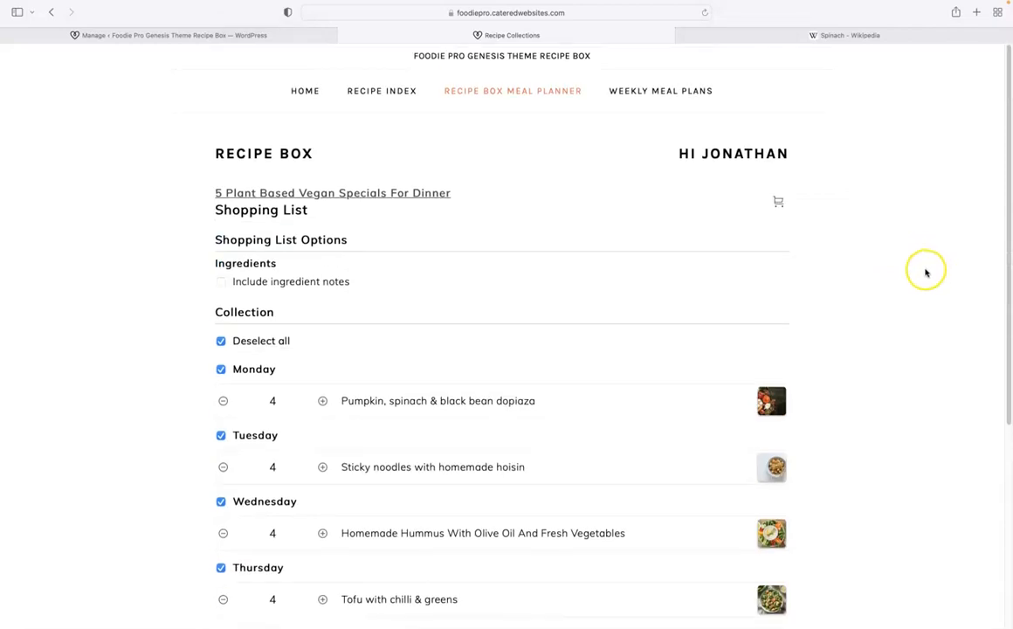
scroll(918, 270, "down", 5)
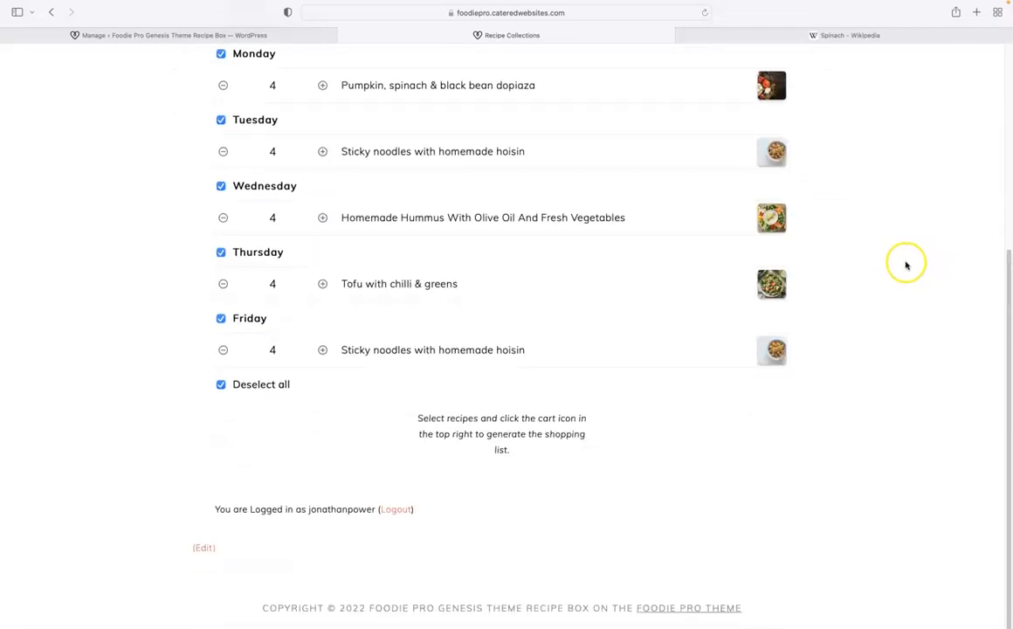
scroll(904, 267, "up", 5)
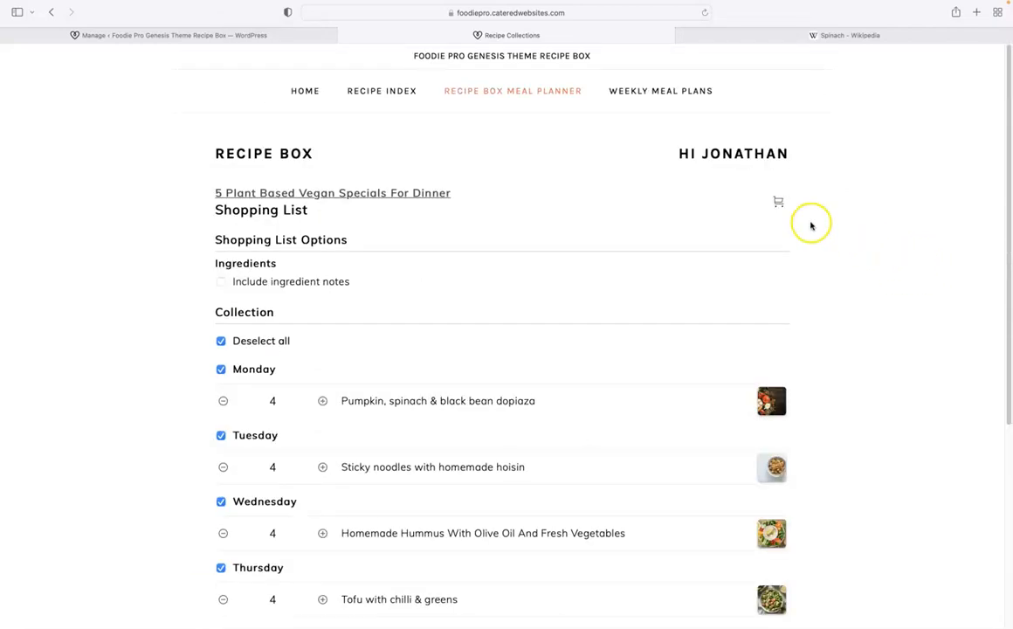
left_click(778, 203)
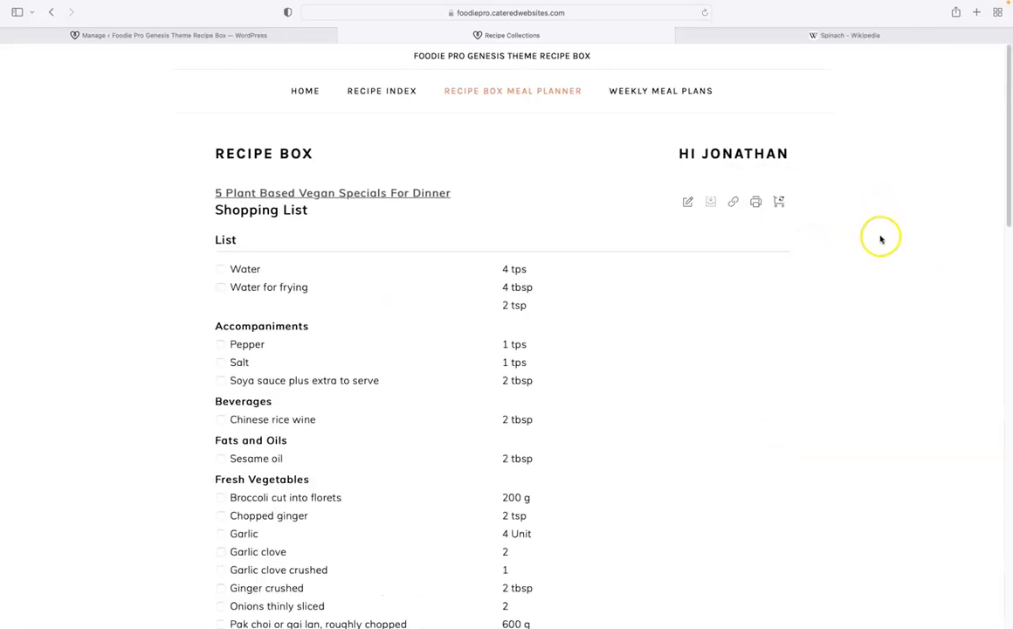
scroll(865, 234, "down", 3)
scroll(864, 236, "down", 2)
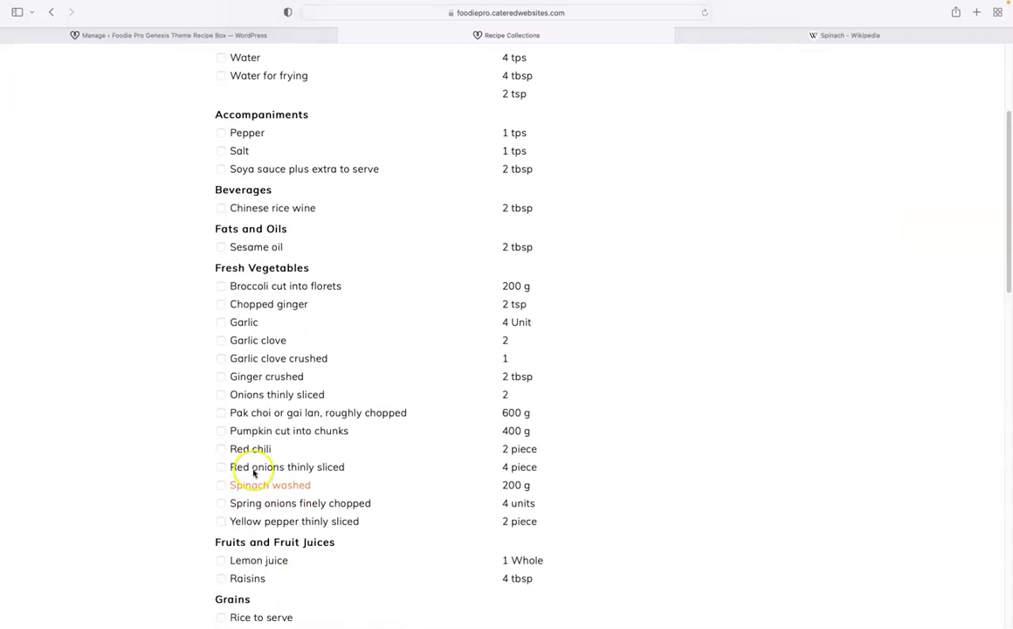
Review the Spinach washed link and its Wikipedia article, then open tesco.ie in a new tab and search its groceries for spinach.
left_click(126, 37)
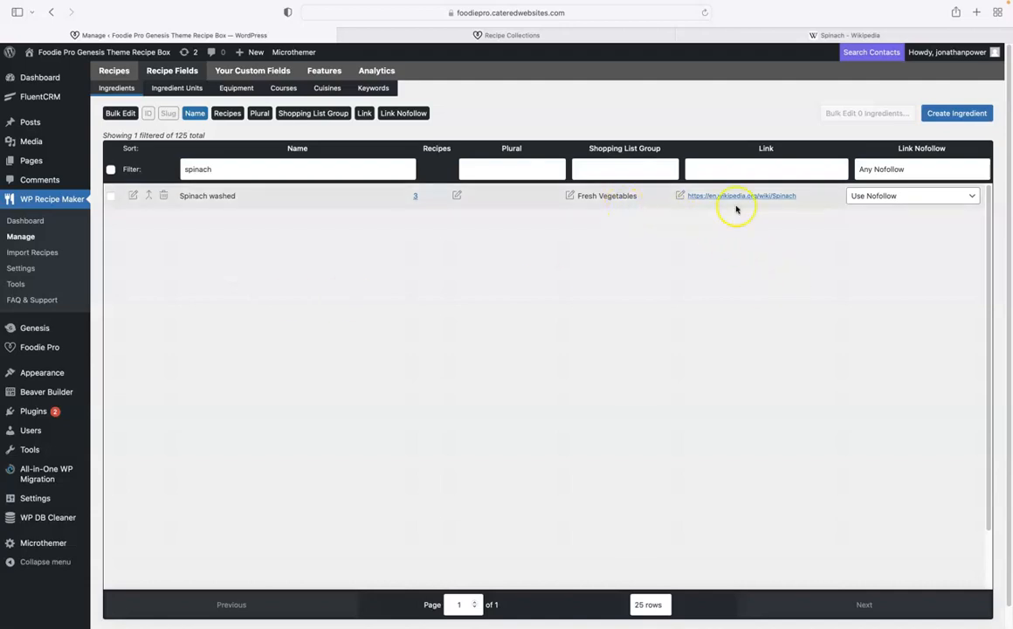
left_click(741, 36)
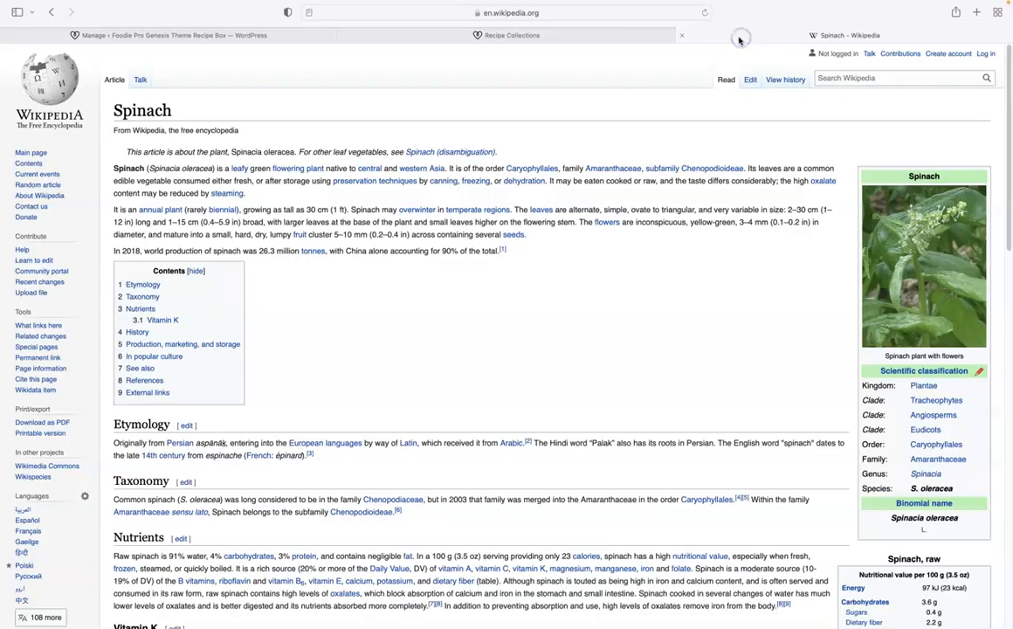
left_click(976, 12)
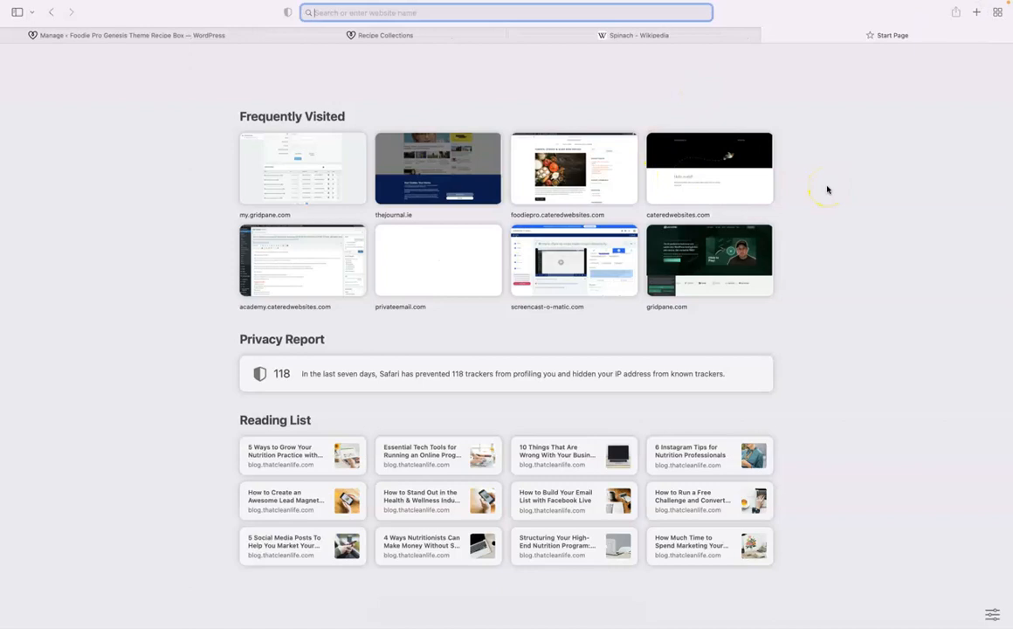
type("tes")
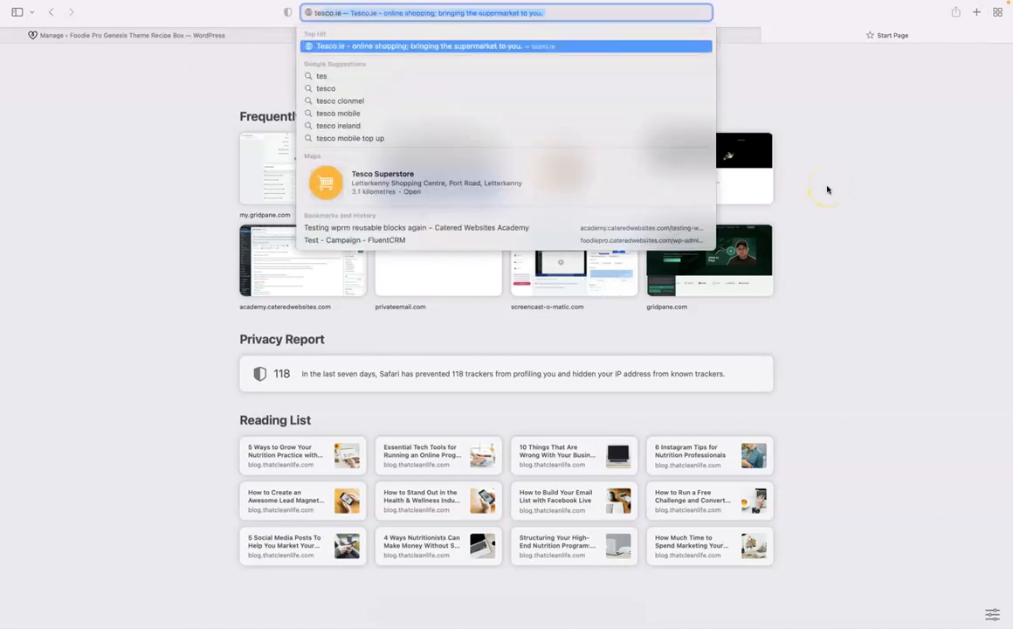
key("Return")
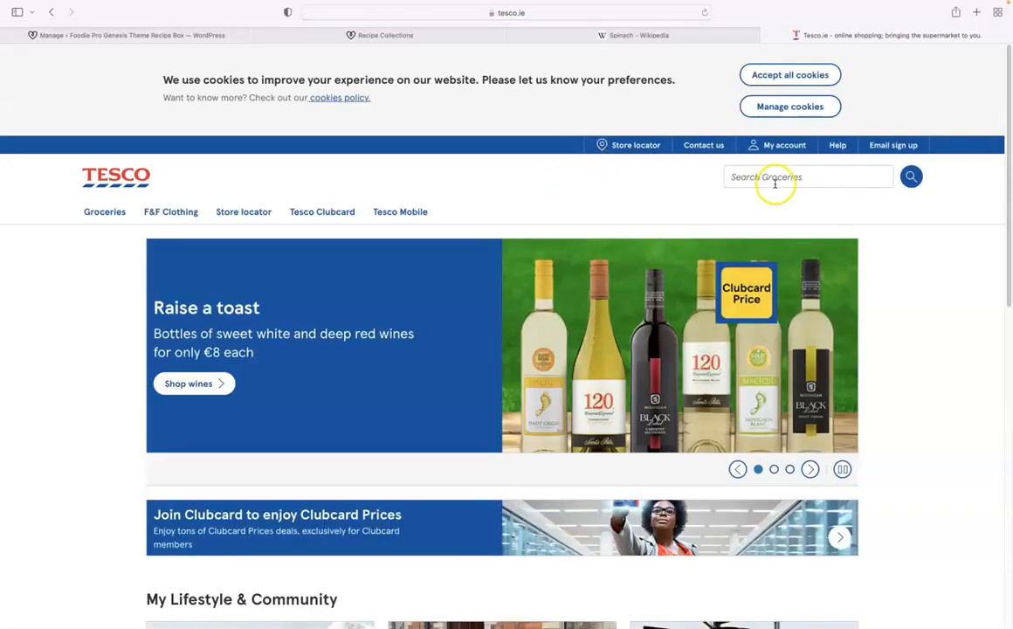
left_click(764, 177)
type("spinach")
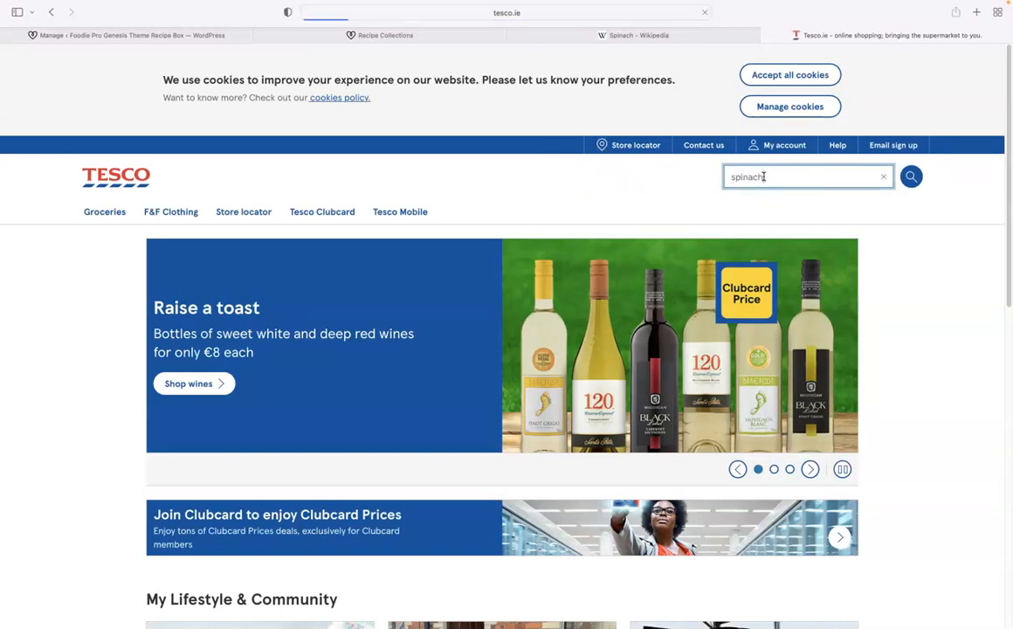
key("Return")
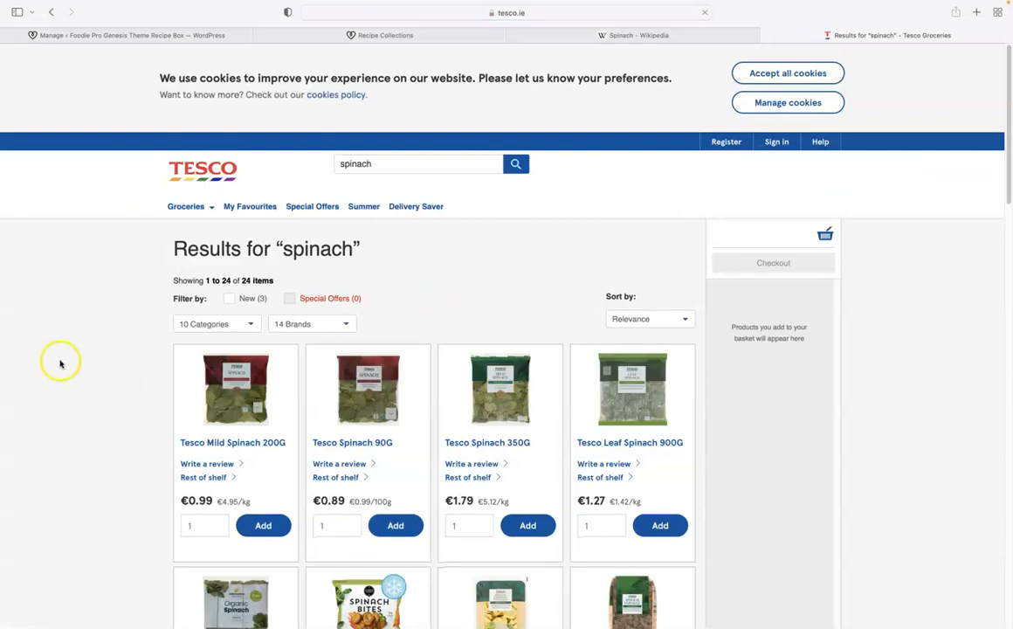
Browse the Tesco spinach results and open the Tesco Mild Spinach 200G product page.
scroll(77, 365, "down", 1)
scroll(77, 365, "down", 5)
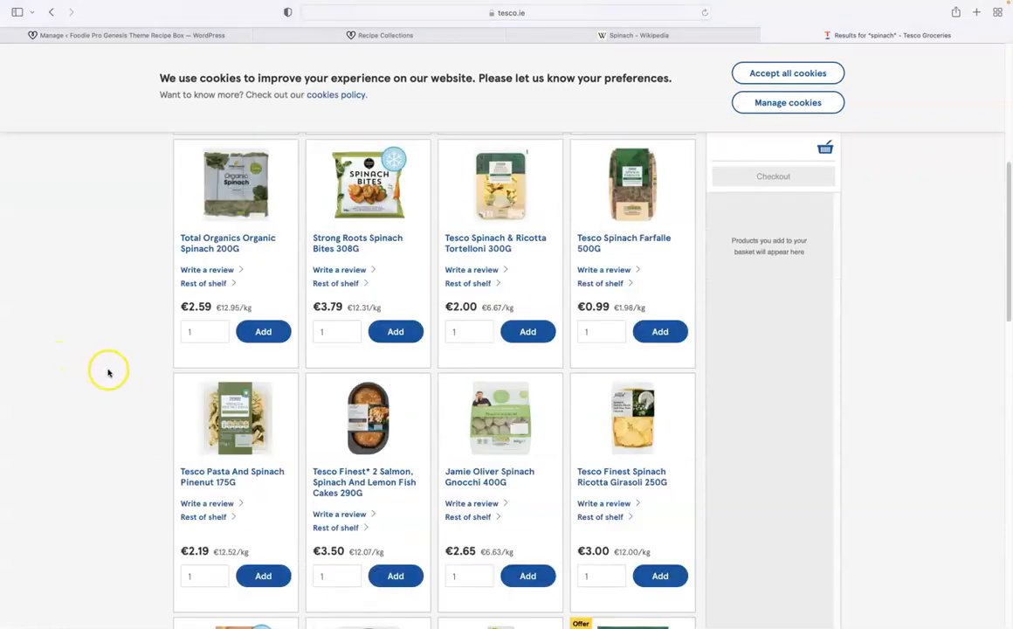
scroll(110, 374, "up", 3)
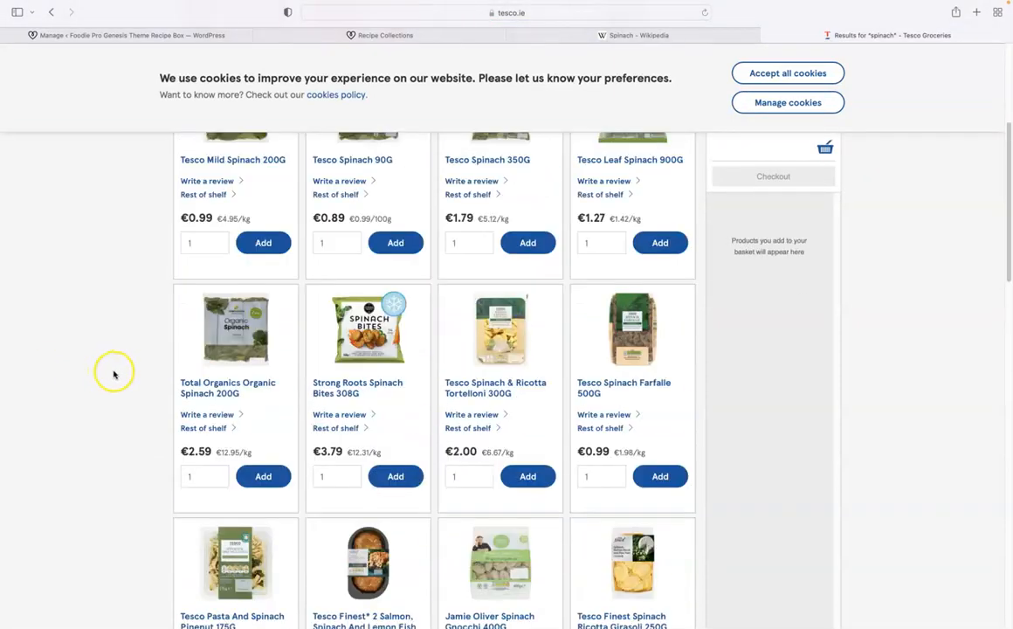
scroll(114, 374, "up", 1)
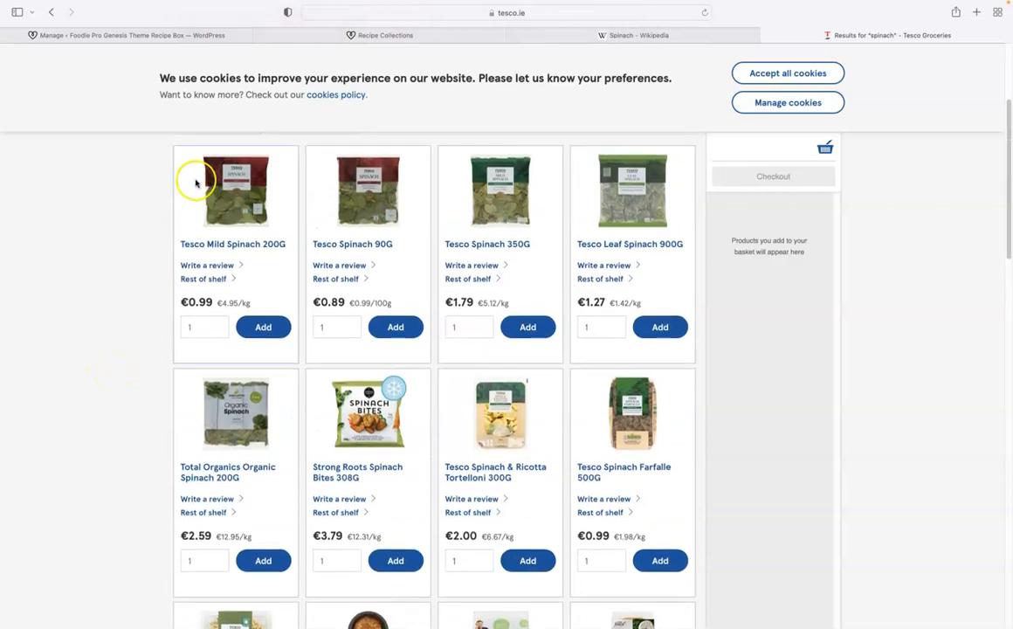
left_click(221, 196)
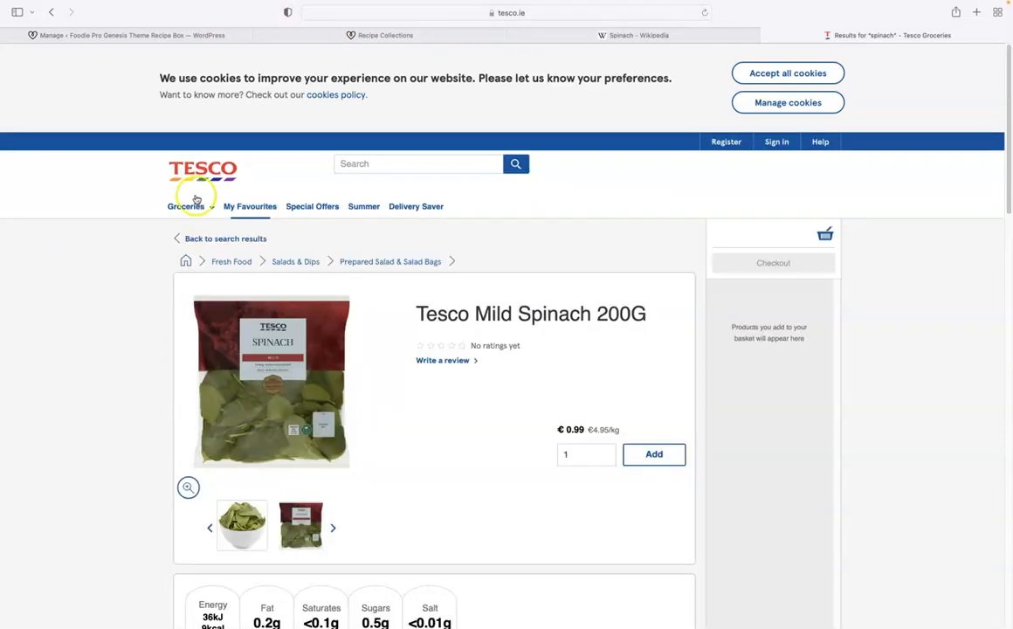
Copy the Tesco Mild Spinach 200G page's web address and open the Spinach washed ingredient's link for editing in WP Recipe Maker.
left_click(420, 27)
right_click(420, 26)
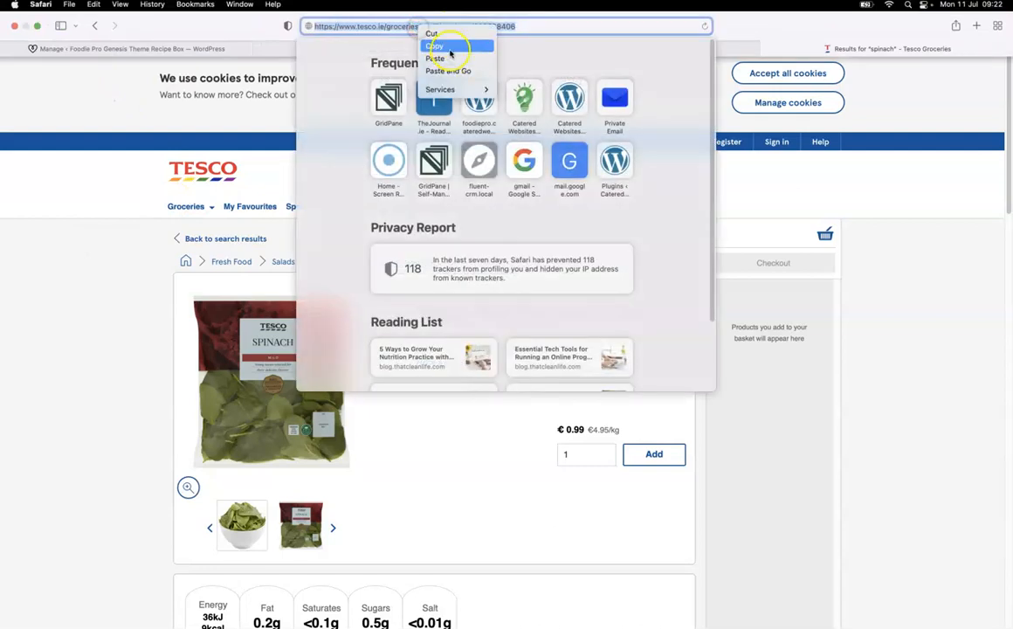
left_click(448, 46)
left_click(113, 272)
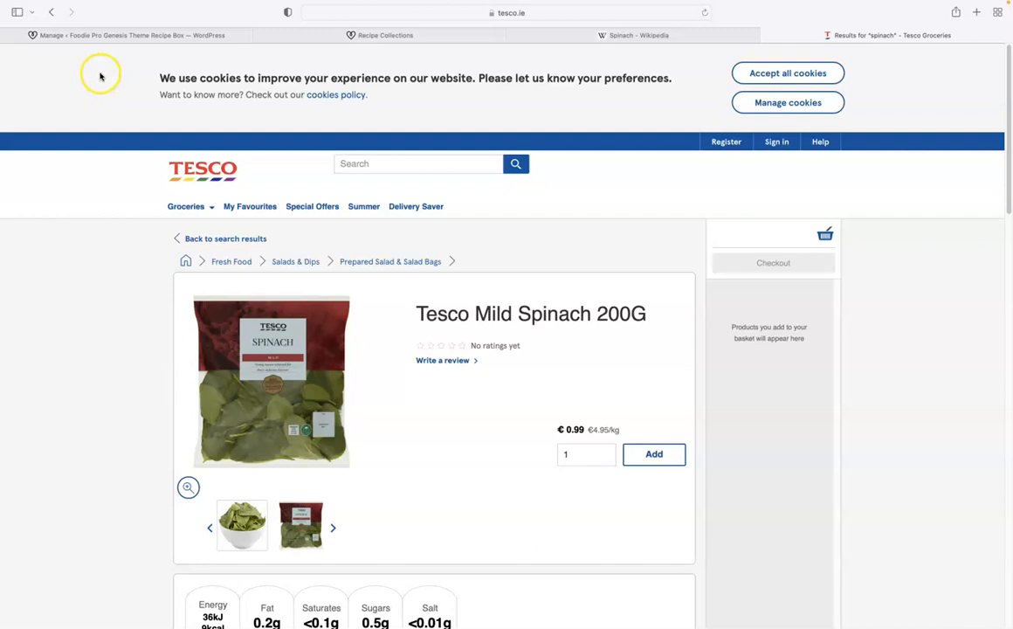
left_click(136, 33)
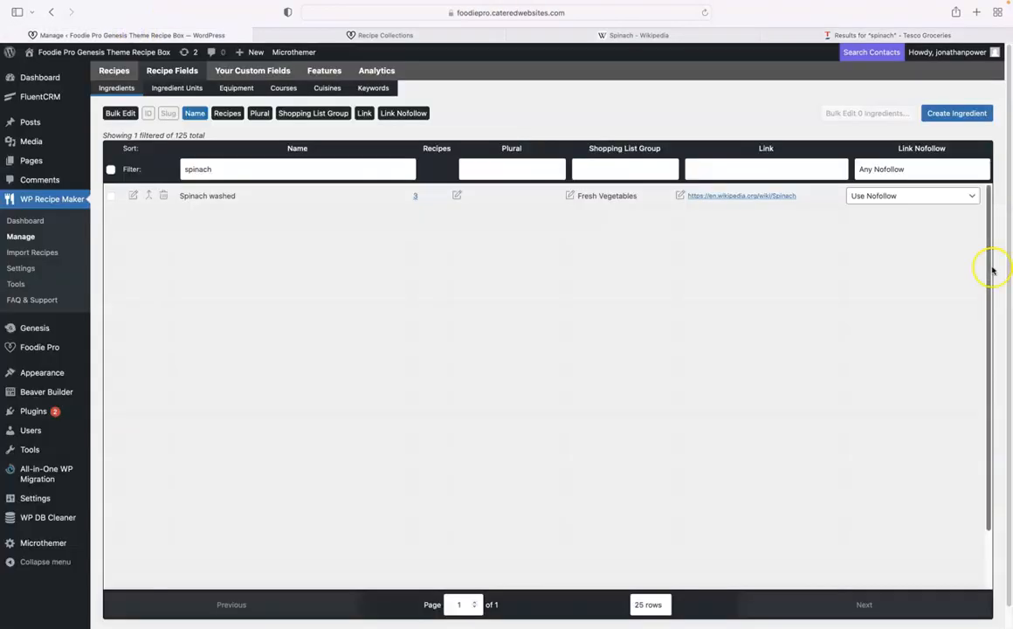
left_click(680, 194)
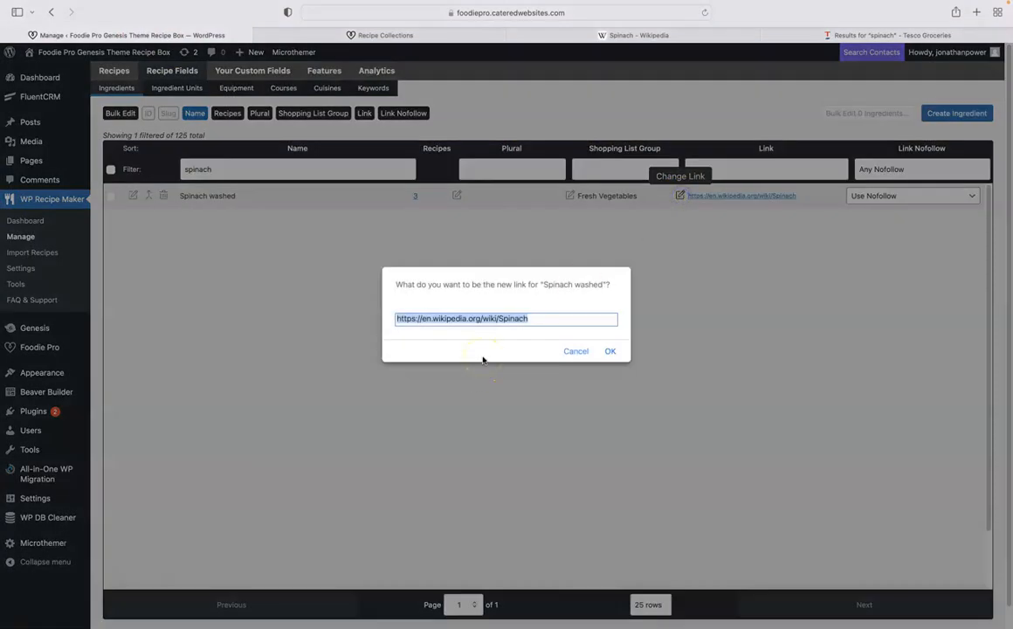
Return to the recipe collection's shopping list and test the Spinach washed link twice.
left_click(397, 35)
left_click(289, 488)
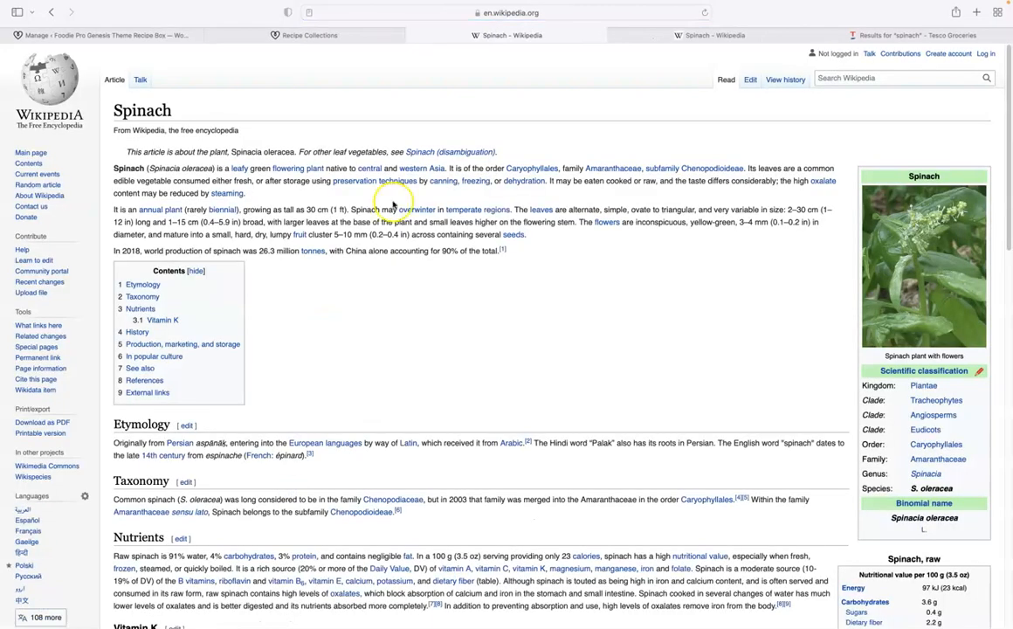
left_click(284, 36)
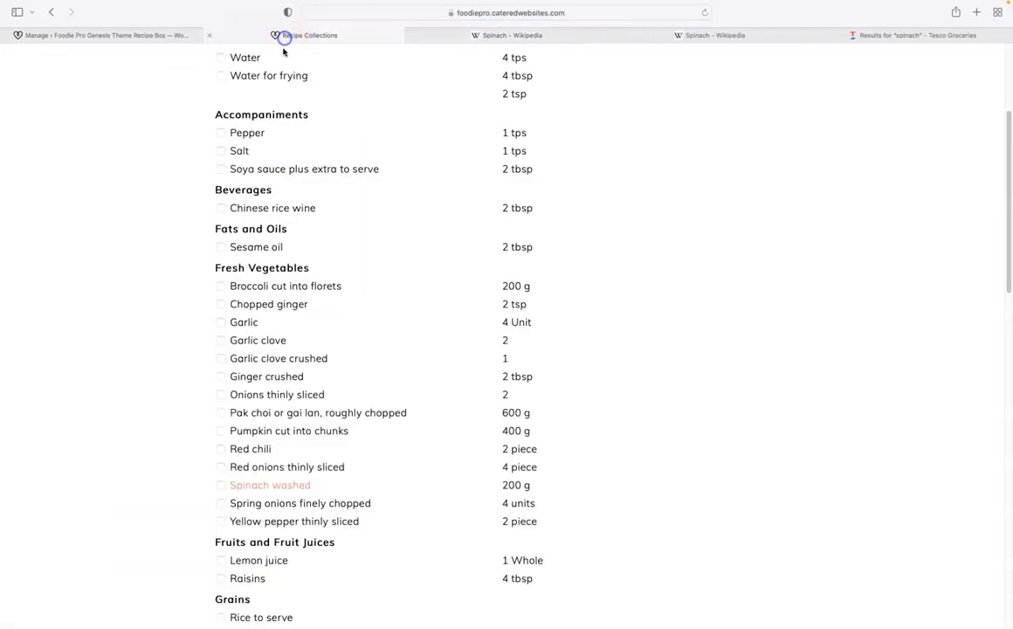
left_click(282, 489)
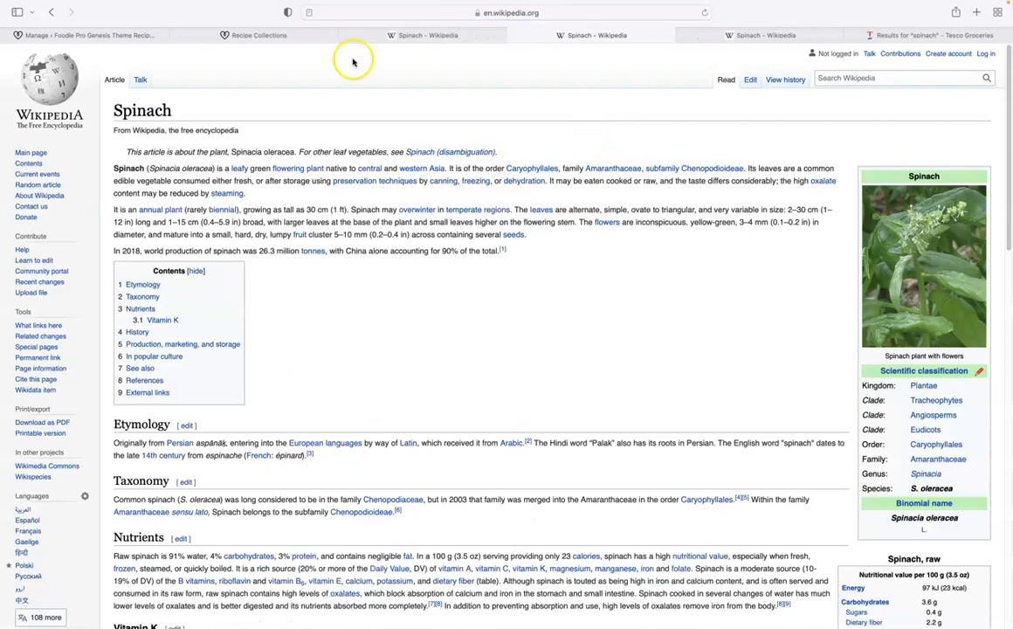
Close the three open Wikipedia Spinach tabs.
left_click(345, 36)
left_click(345, 35)
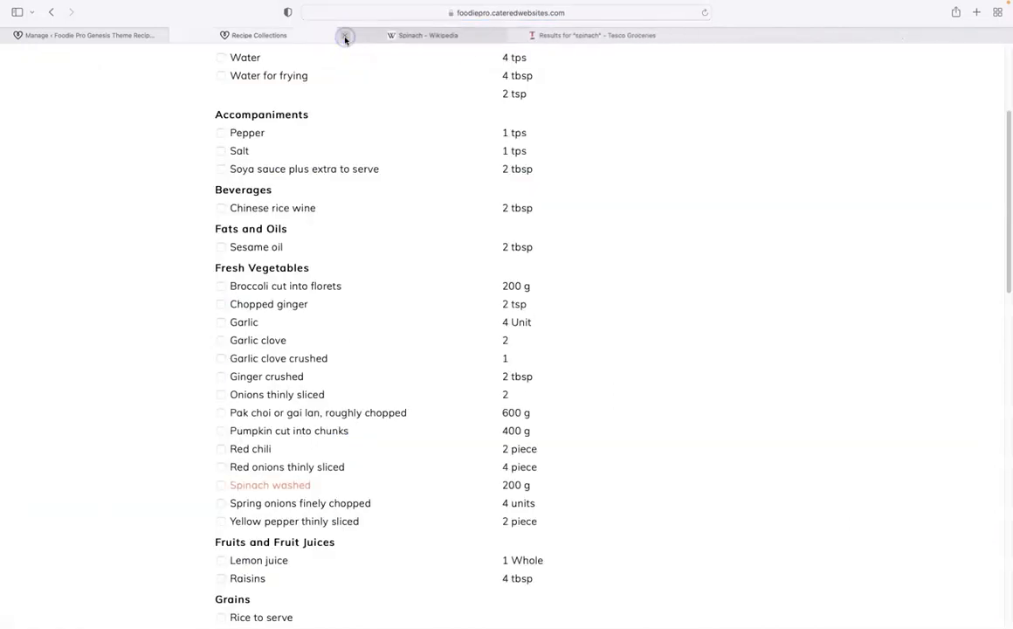
left_click(345, 35)
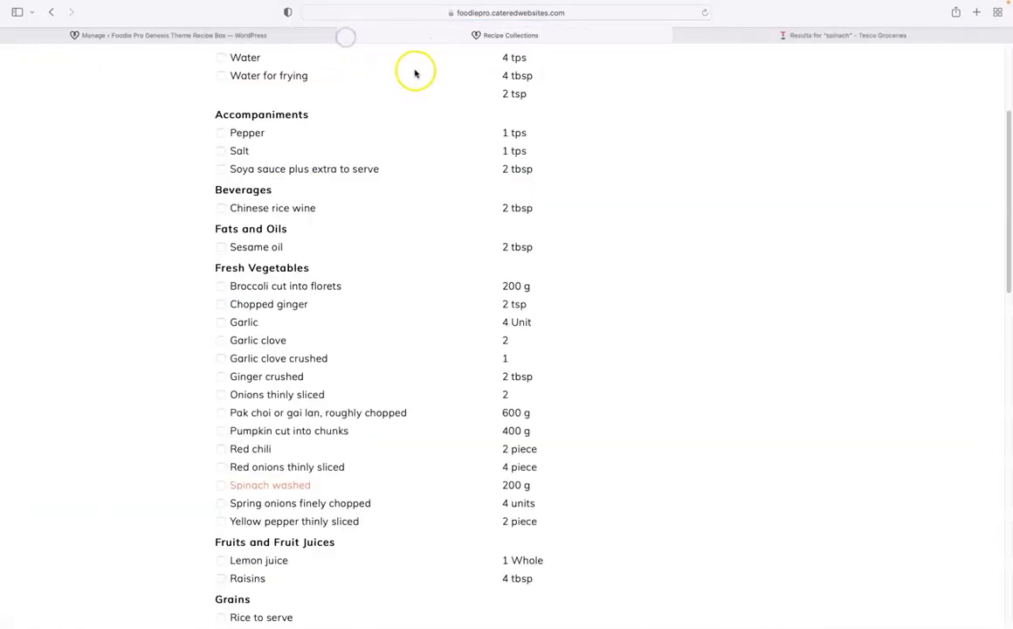
left_click(738, 36)
left_click(441, 12)
right_click(419, 13)
left_click(436, 30)
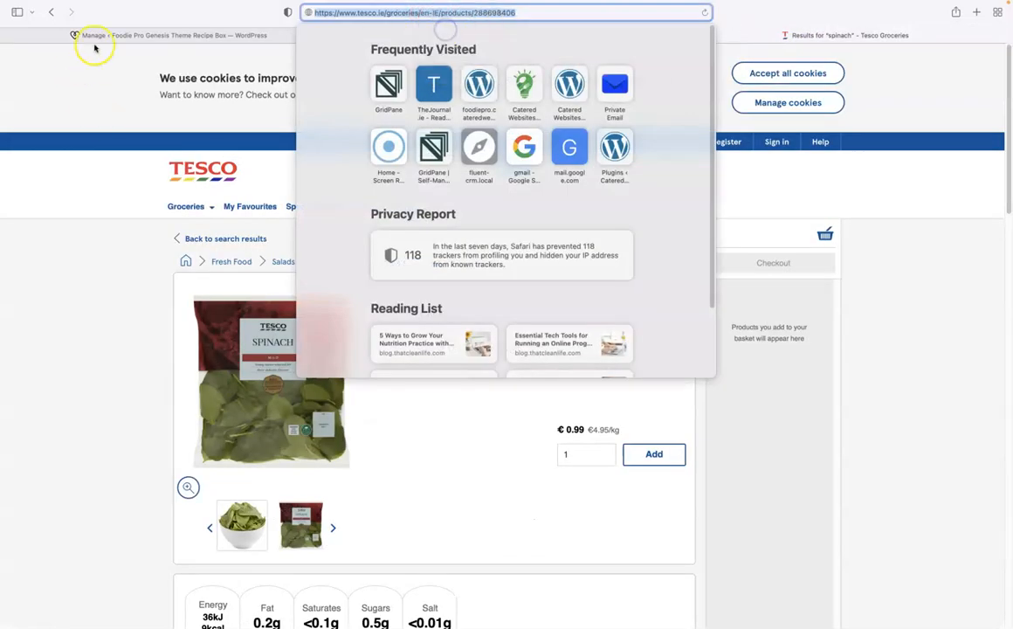
left_click(110, 35)
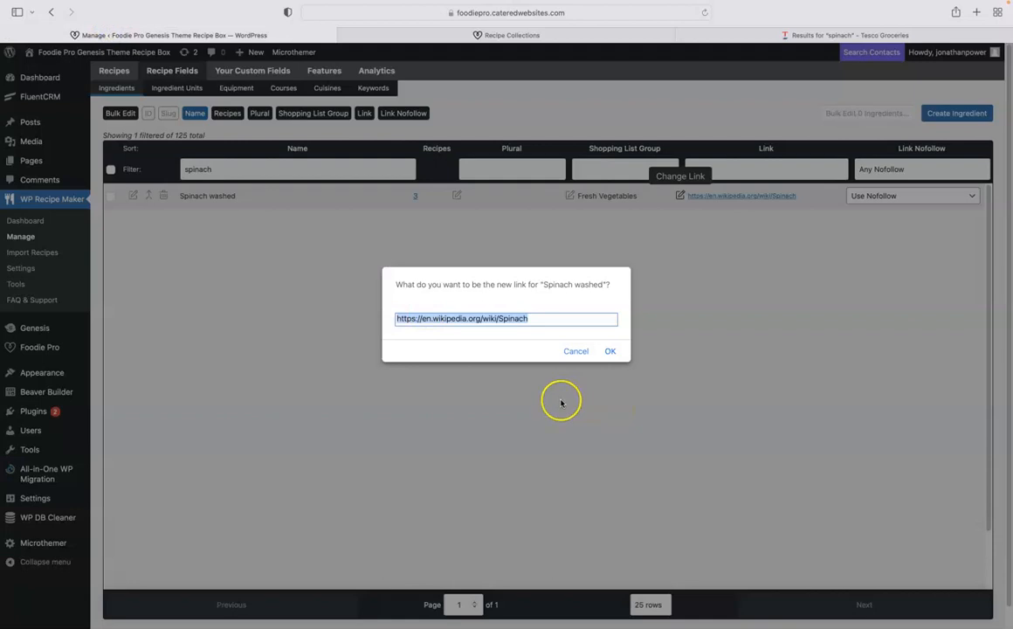
key("super+v")
left_click(611, 352)
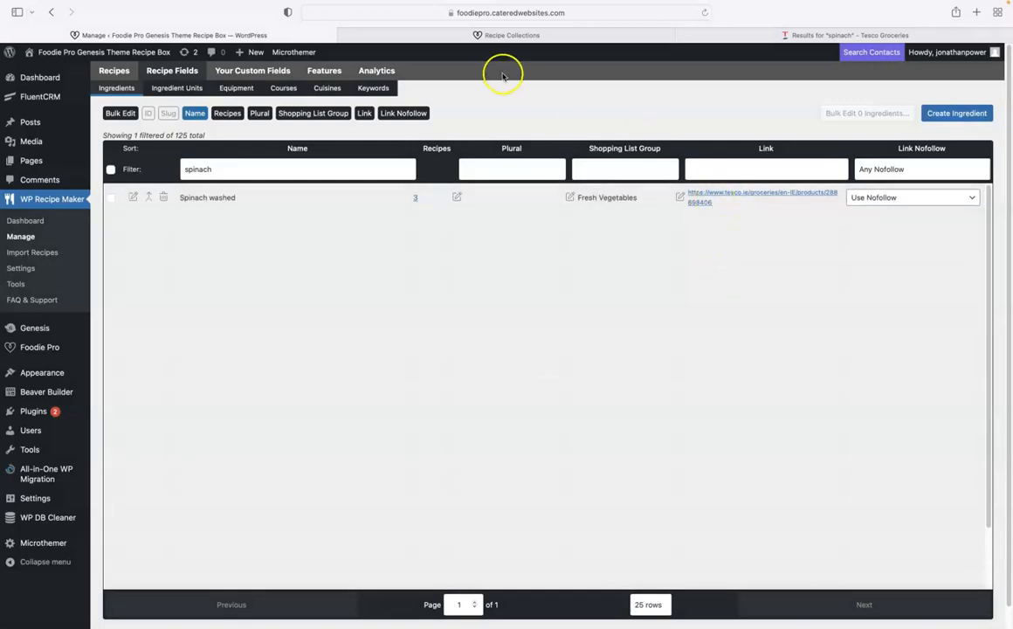
Regenerate the shopping list of the 5 Plant Based Vegan Specials For Dinner collection with all five days' recipes selected.
left_click(509, 37)
scroll(768, 245, "up", 5)
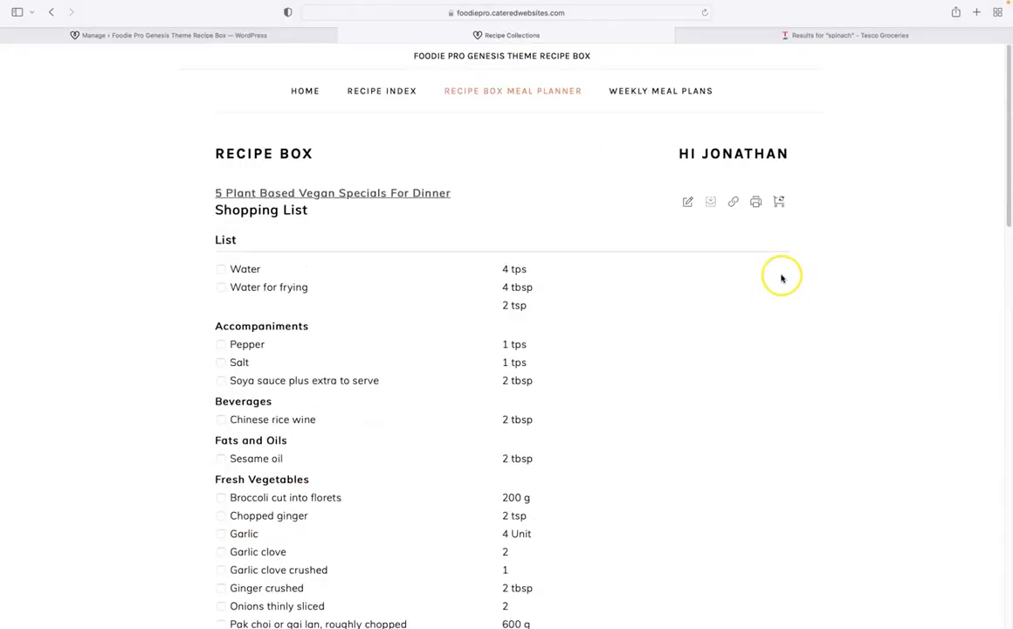
left_click(781, 202)
left_click(609, 341)
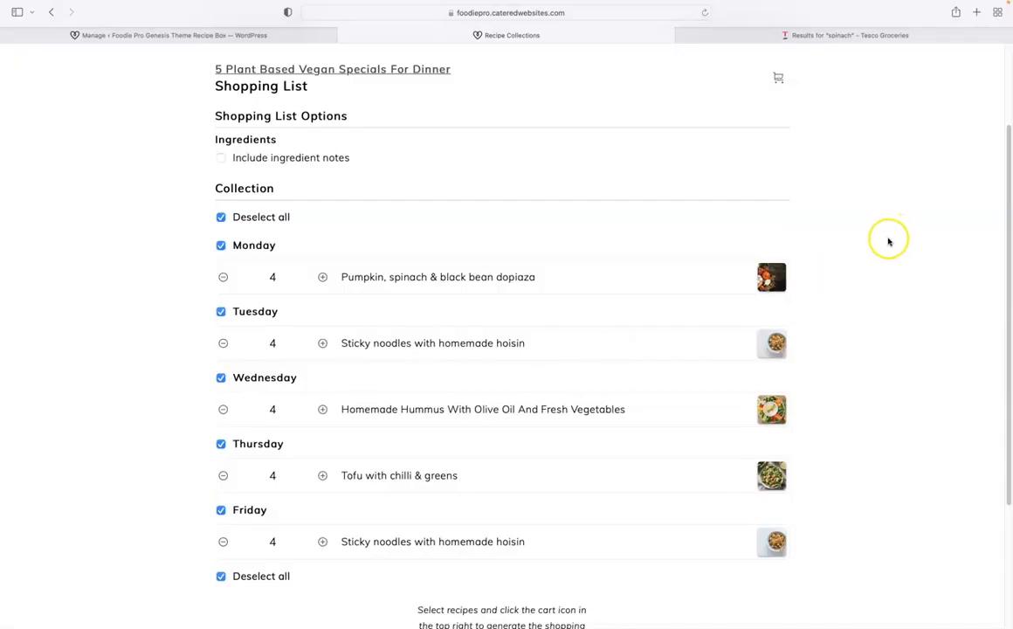
left_click(778, 78)
Close the Tesco search tab, test the Spinach washed link in the shopping list and view the product page it opens.
scroll(887, 174, "down", 2)
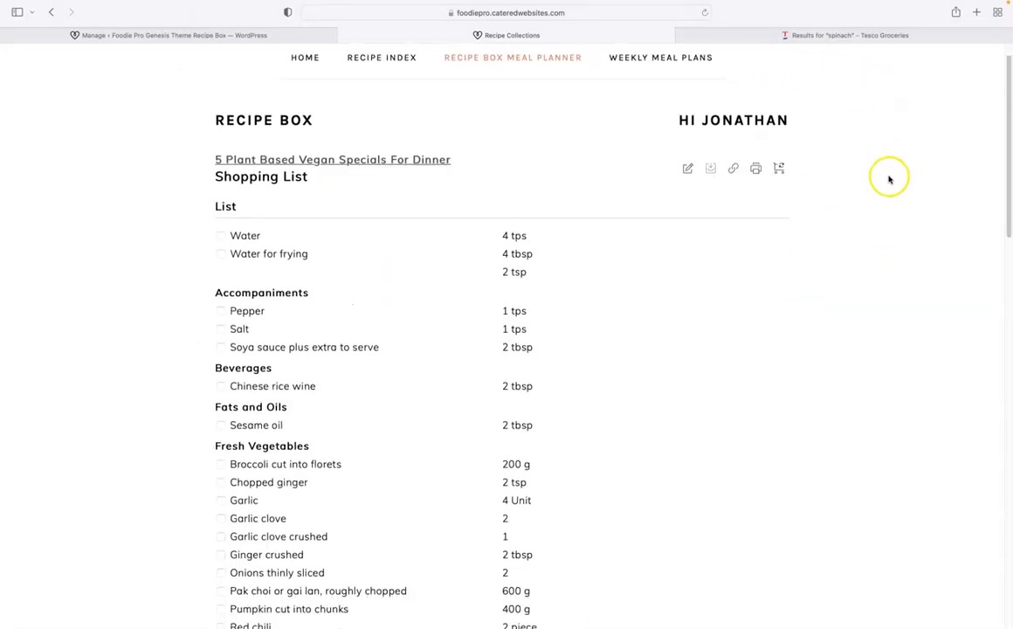
left_click(680, 36)
scroll(908, 190, "down", 5)
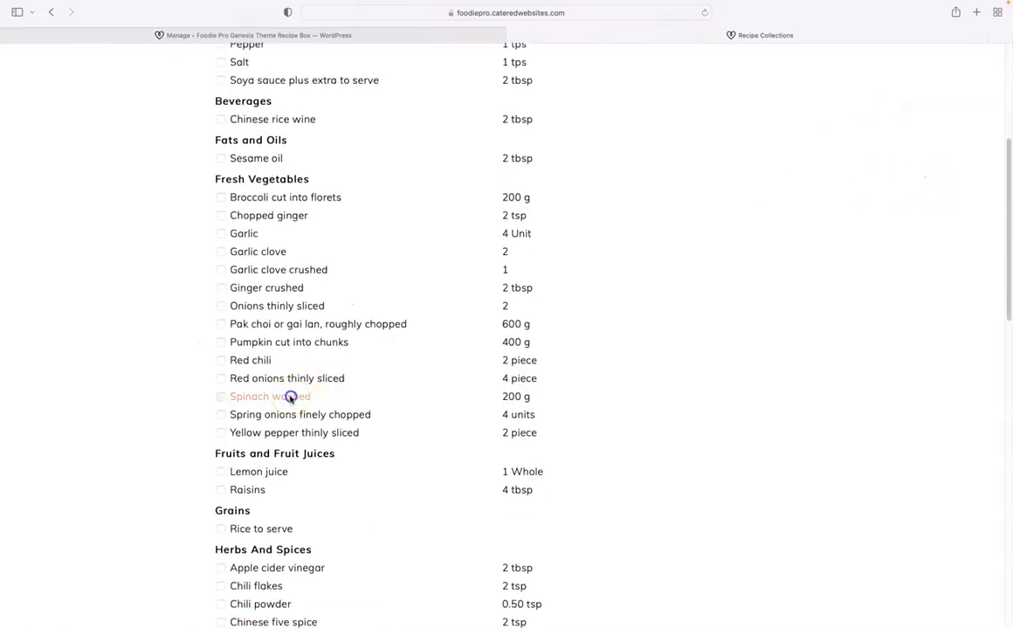
left_click(291, 399)
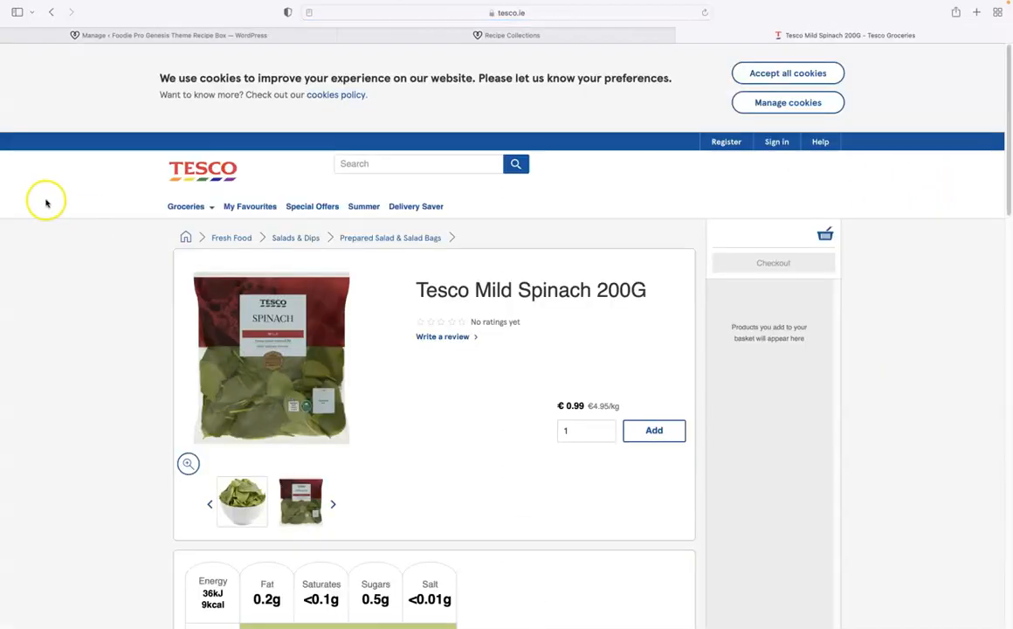
left_click(96, 319)
scroll(101, 321, "down", 1)
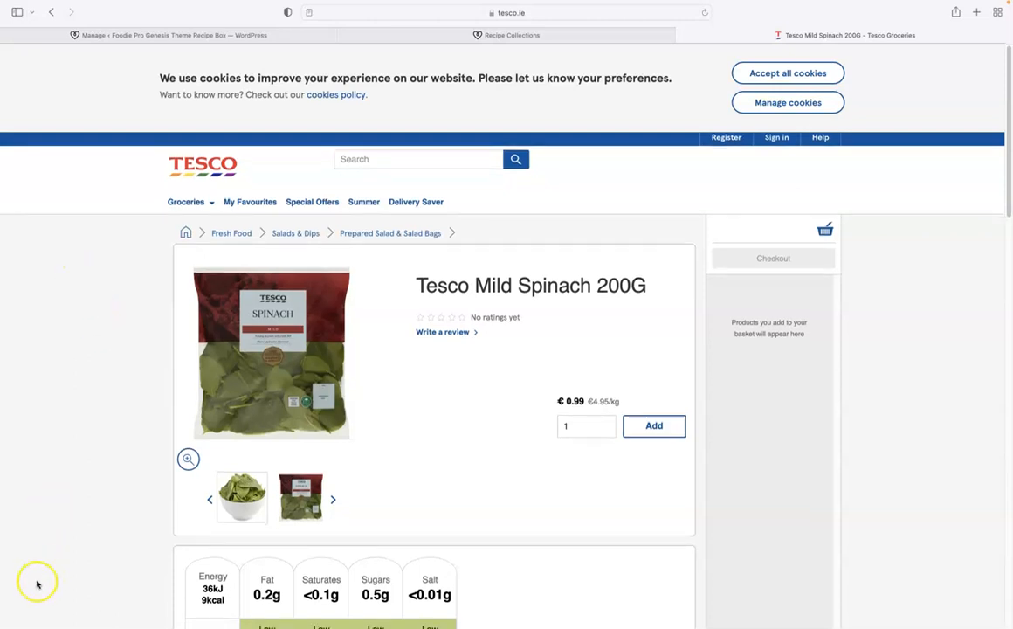